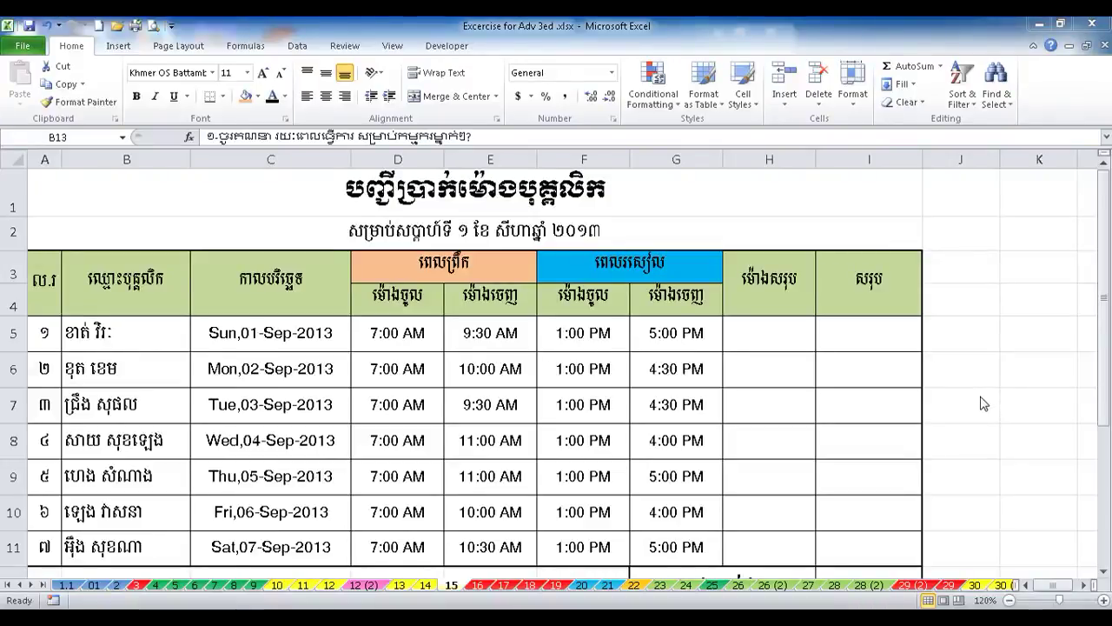
Point out the worker names, dates, and the morning and afternoon start/finish time columns.
click(963, 233)
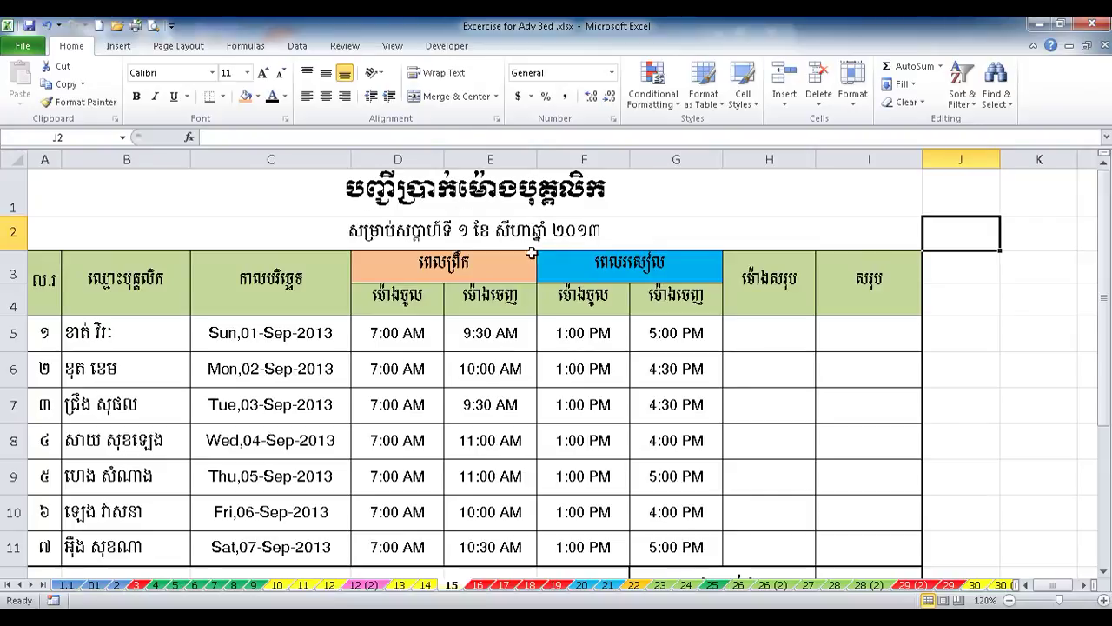
drag(107, 298, 159, 422)
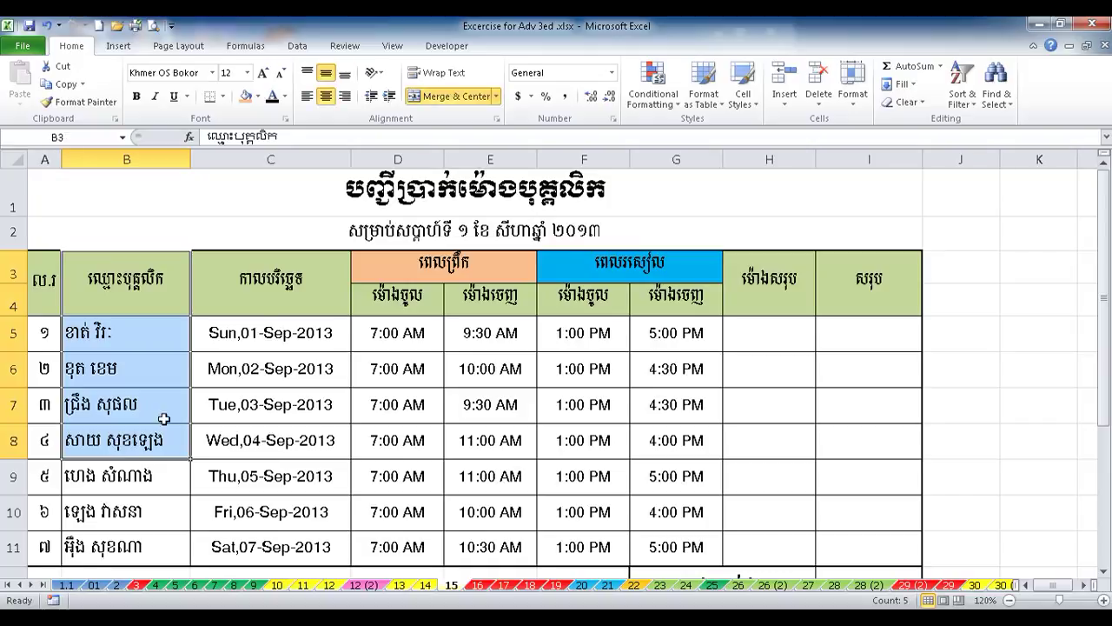
drag(275, 297, 283, 547)
click(383, 297)
click(483, 297)
drag(409, 263, 438, 477)
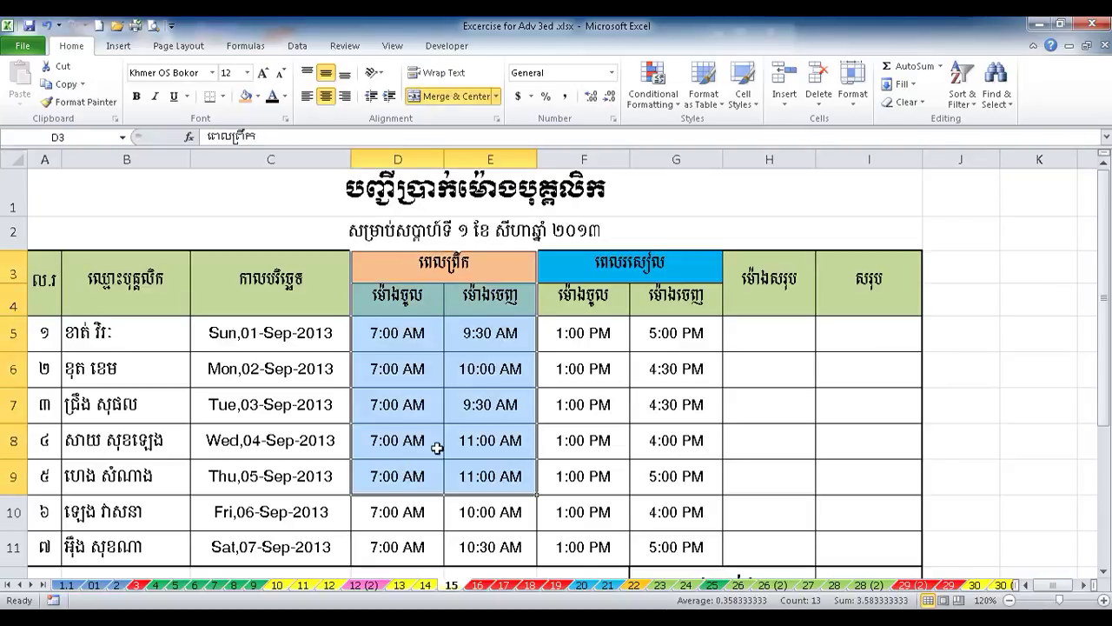
click(580, 299)
click(662, 296)
drag(641, 268, 614, 474)
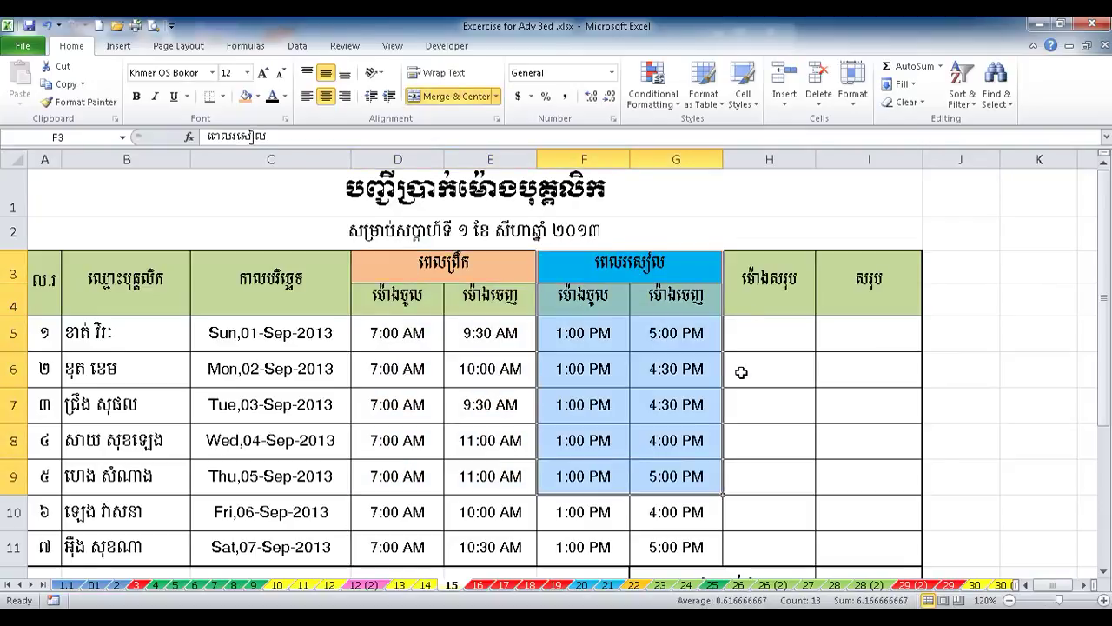
Enter a '?' placeholder in H5 and set the total-hours cells H5:H11 to General format.
click(759, 346)
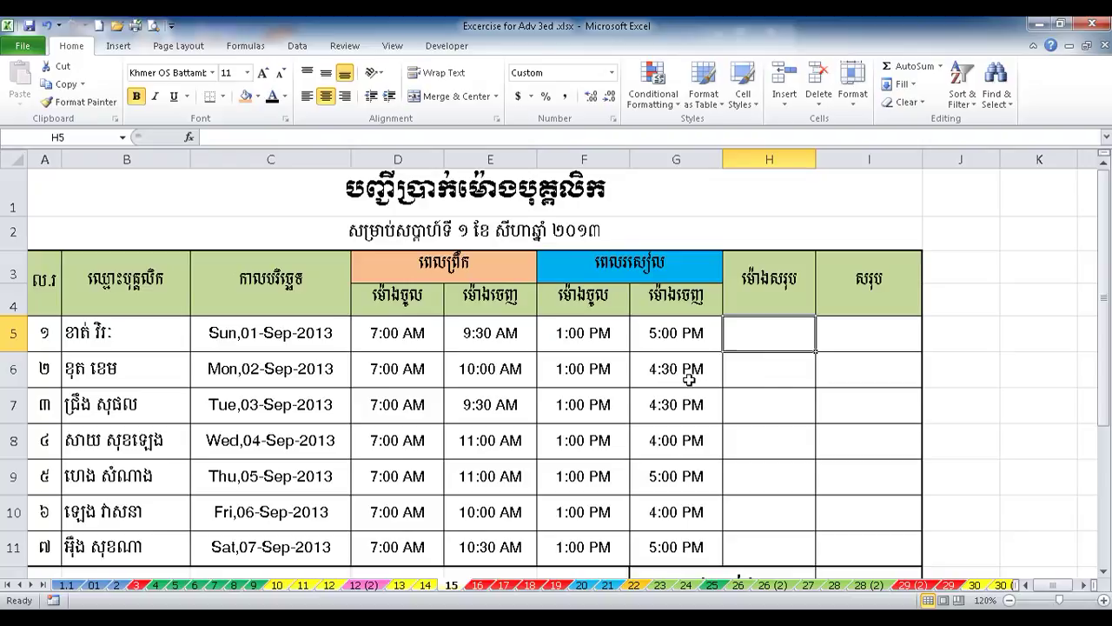
text(?)
key(Return)
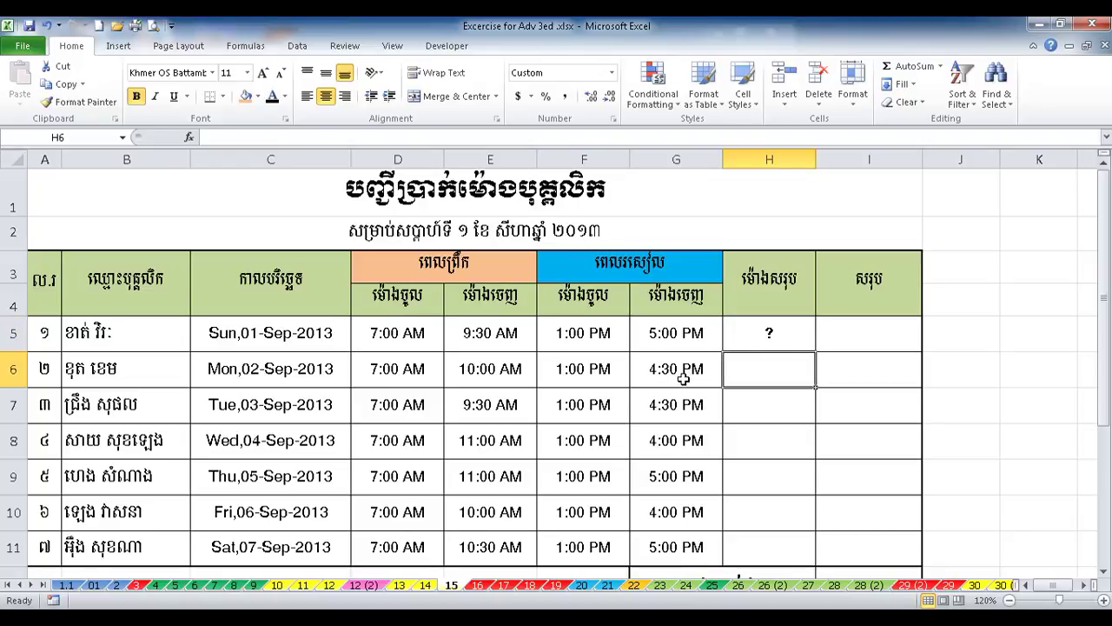
click(785, 335)
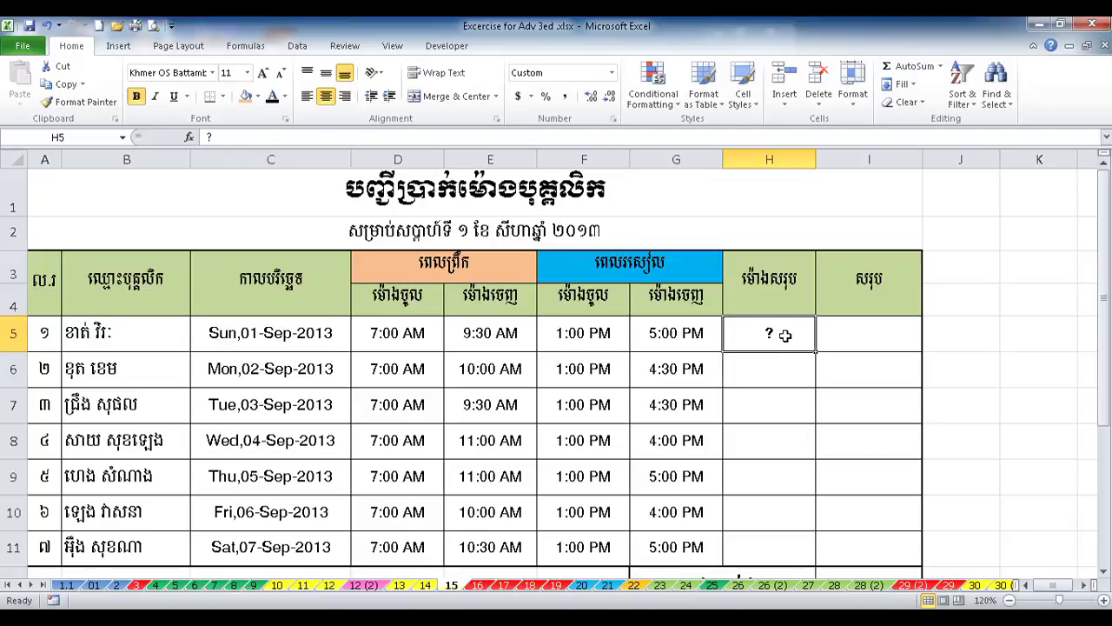
drag(784, 335, 785, 532)
click(613, 76)
click(591, 95)
Make the first question below the table, in B13, red.
click(753, 404)
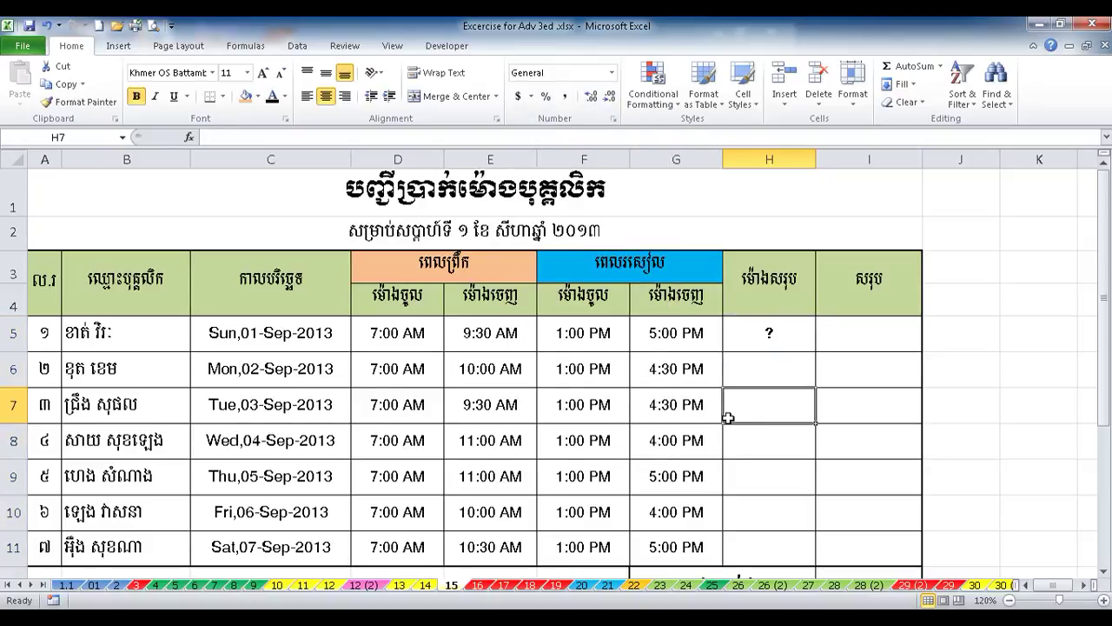
scroll(728, 418, down, 1)
click(96, 504)
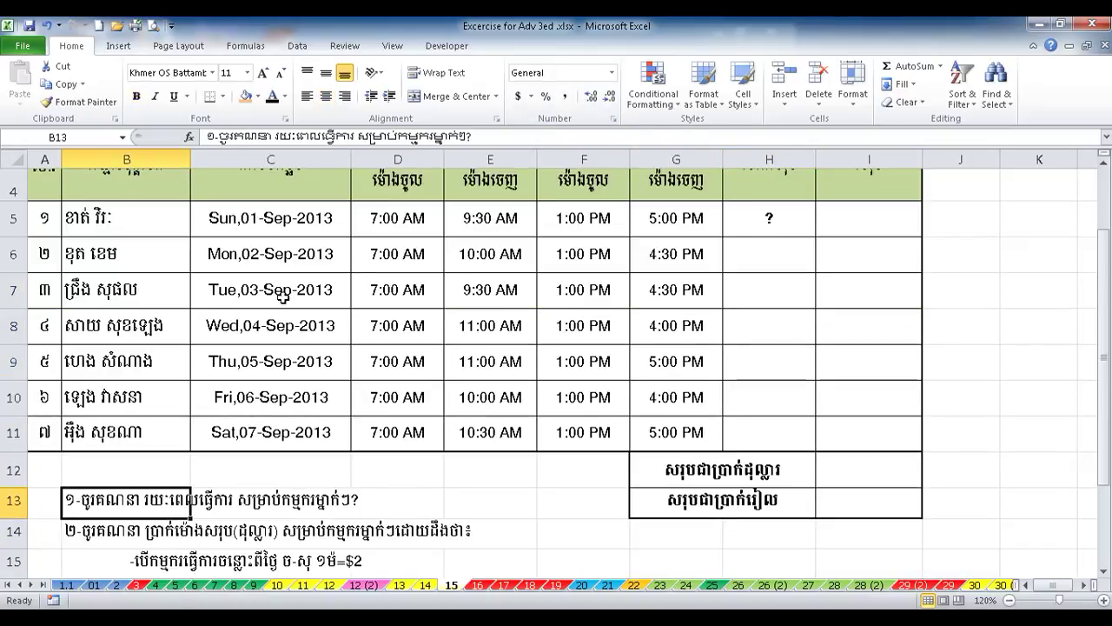
click(284, 96)
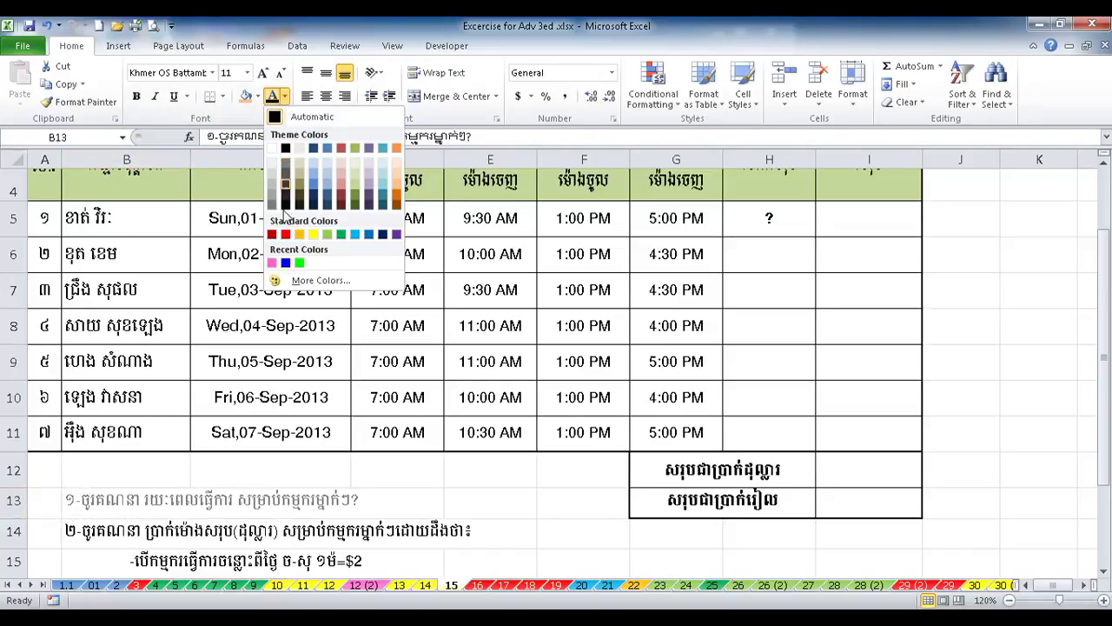
click(286, 233)
Left-align the question mark in H5.
scroll(374, 555, up, 1)
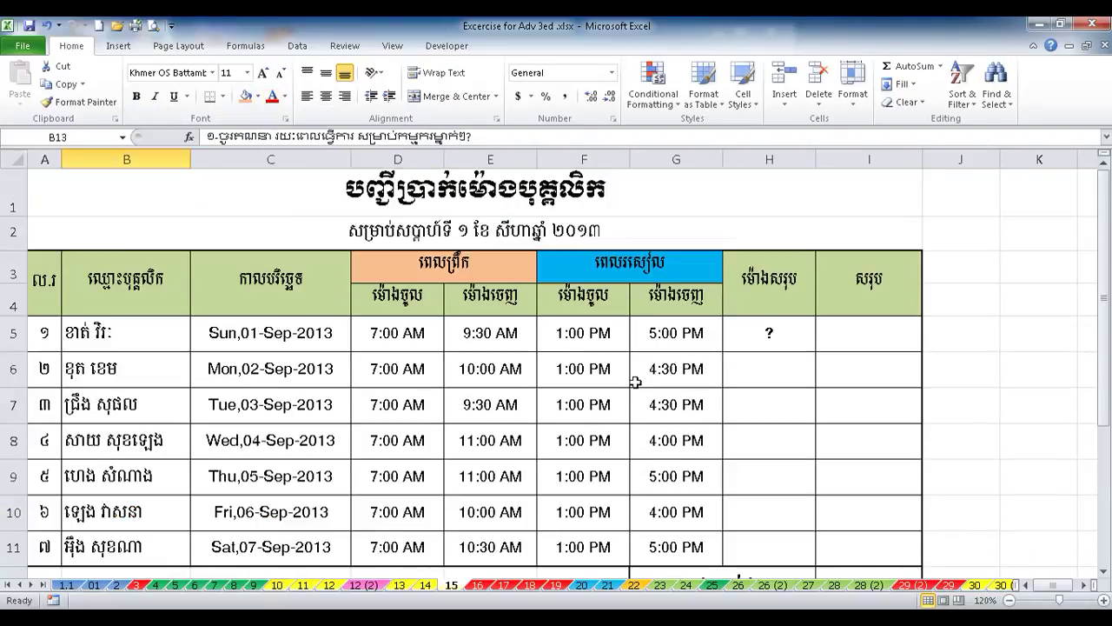
click(788, 331)
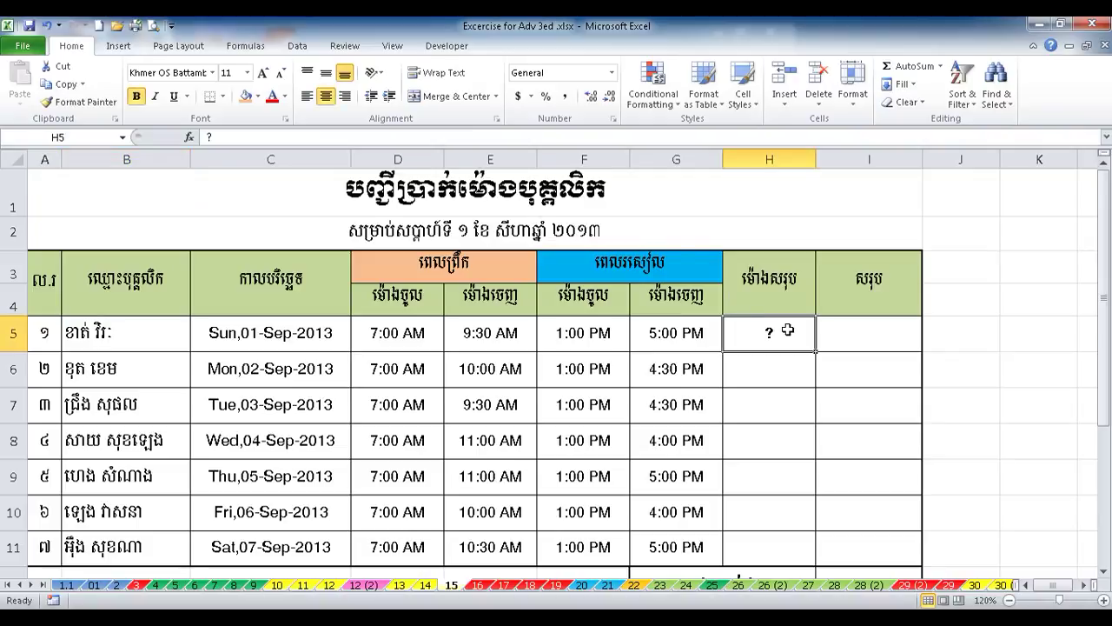
click(309, 95)
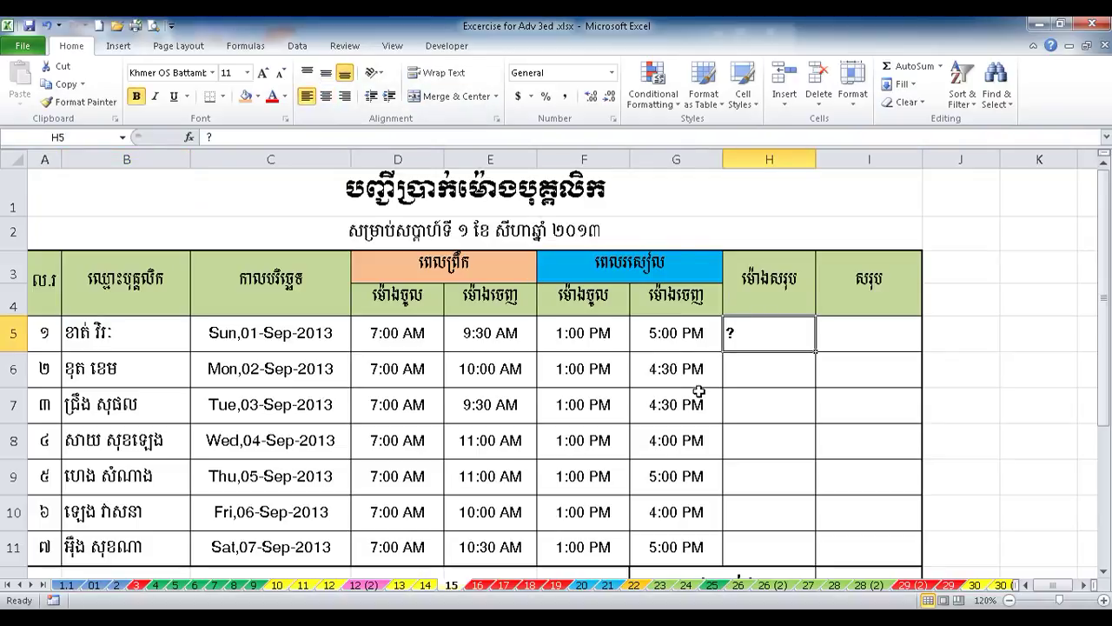
Enter =E5-D5+G5-F5 in H5 and fill it down to H11, giving 6:30 for the first worker.
text(ឲ)
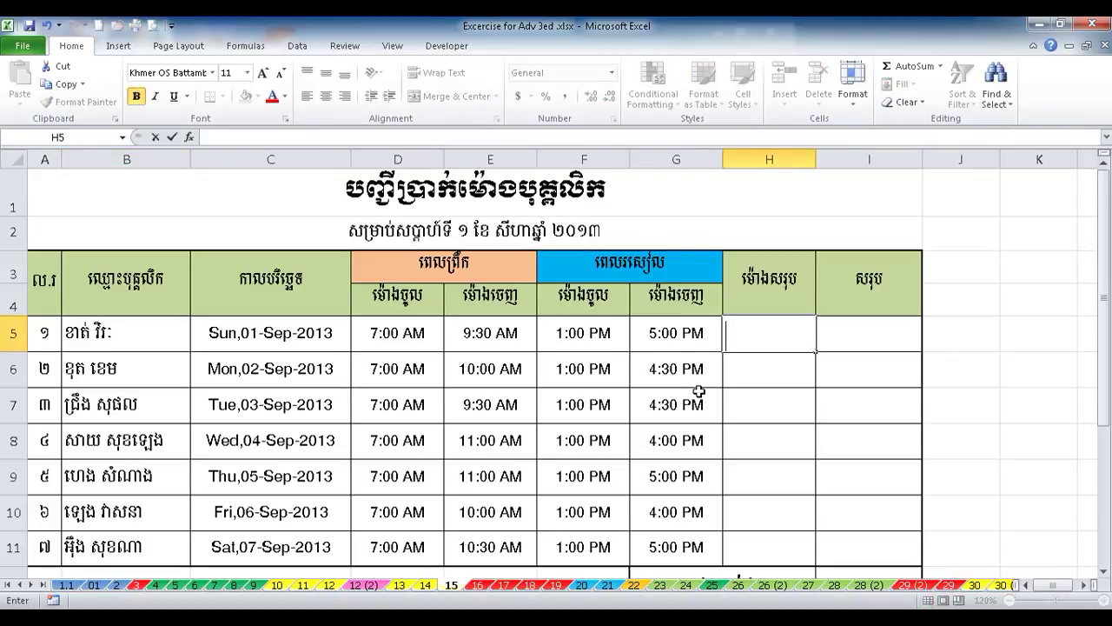
text(=)
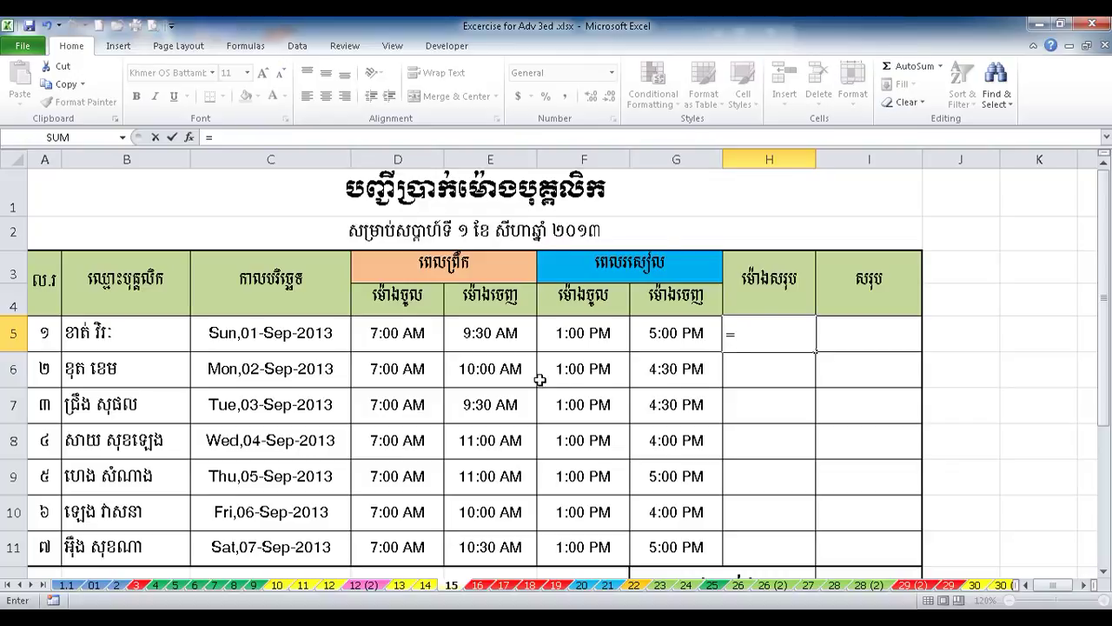
click(507, 342)
text(-)
click(398, 341)
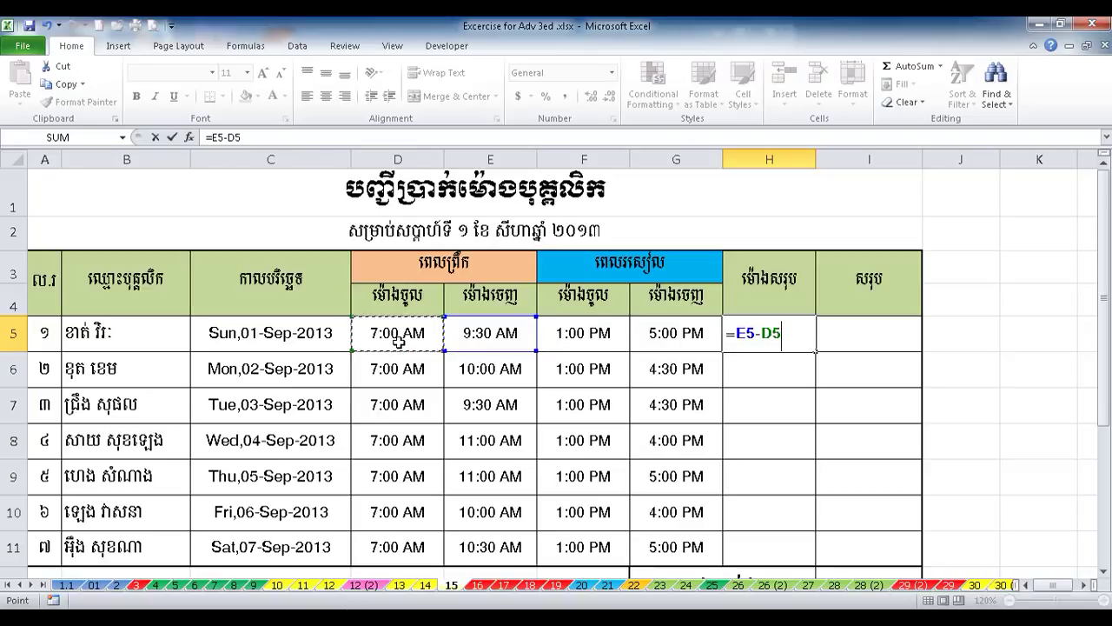
text(+)
click(682, 326)
text(-)
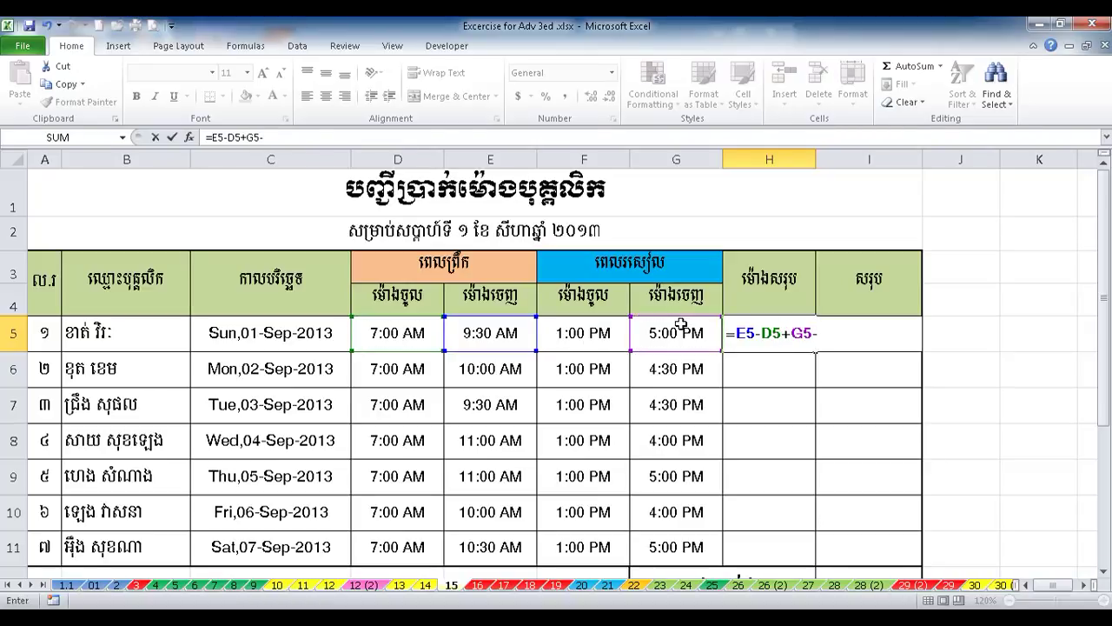
click(573, 337)
key(Return)
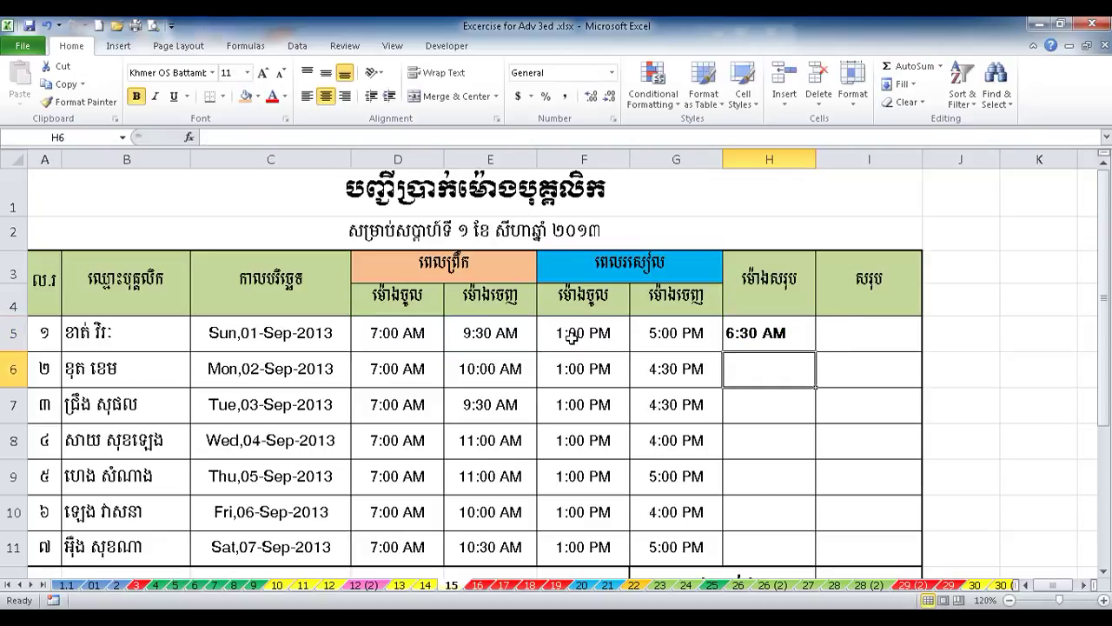
click(770, 339)
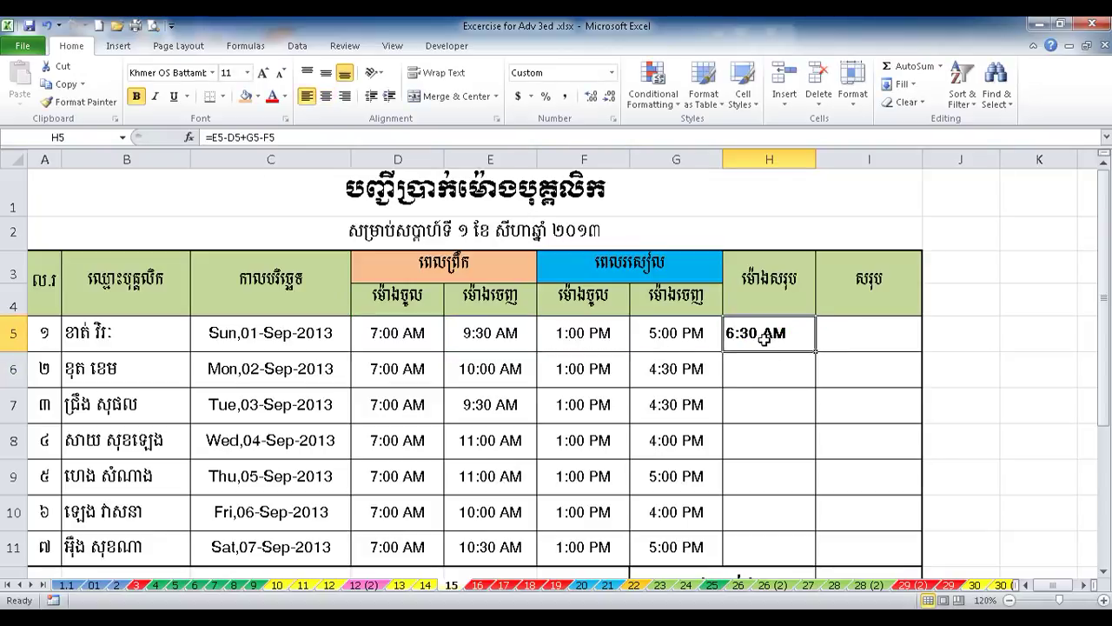
drag(816, 351, 790, 552)
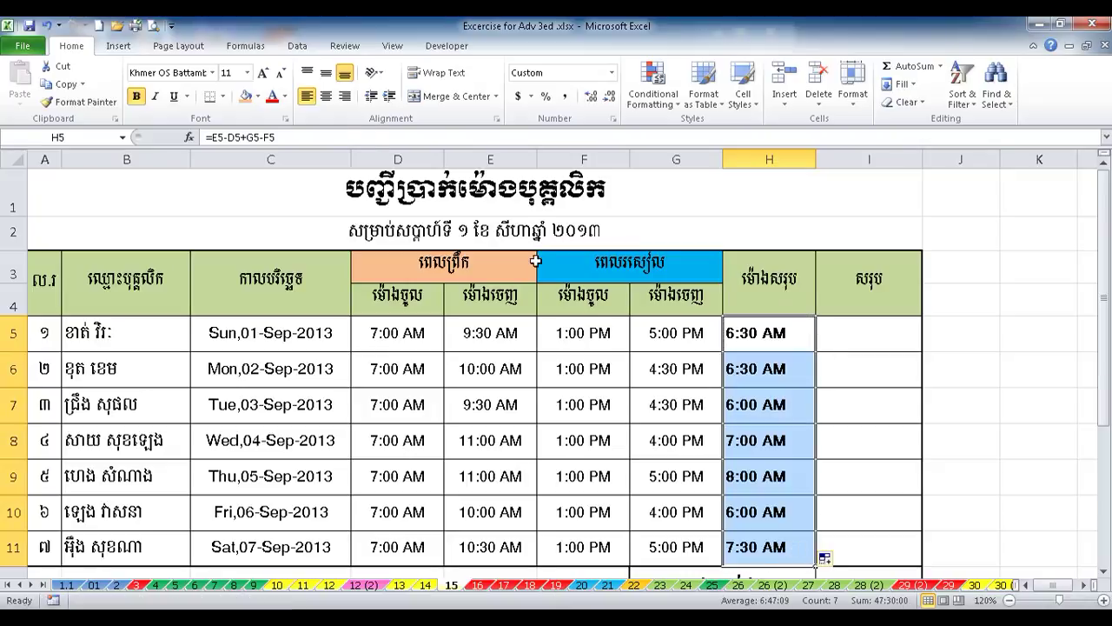
Centre H5:H11 and give them the custom format h:mm "mn", e.g. 6:30 mn.
click(327, 98)
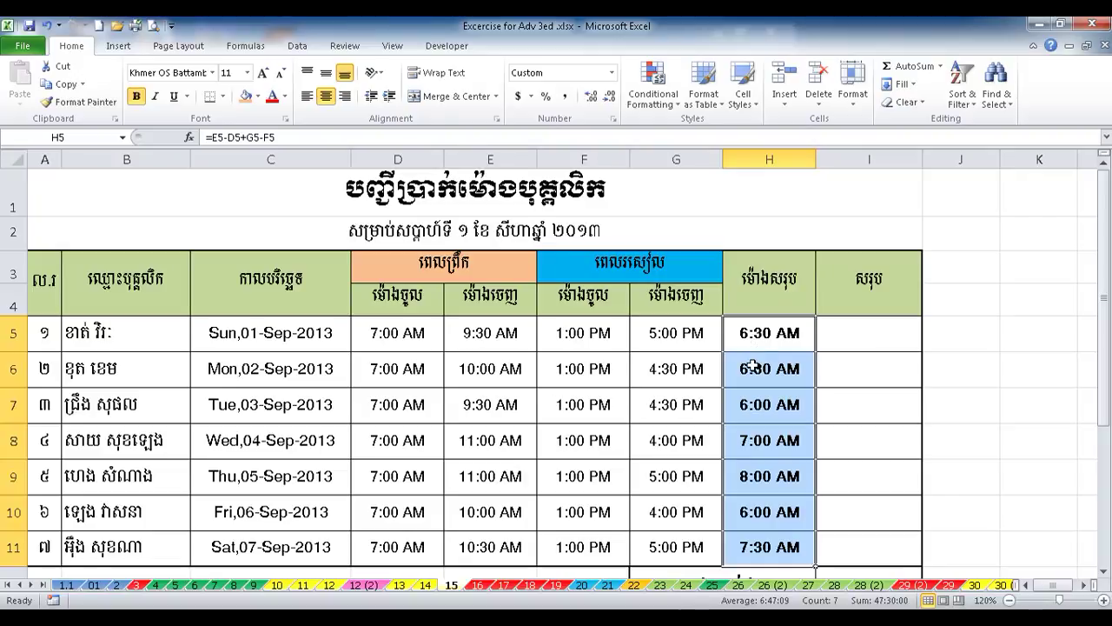
right_click(773, 440)
click(821, 341)
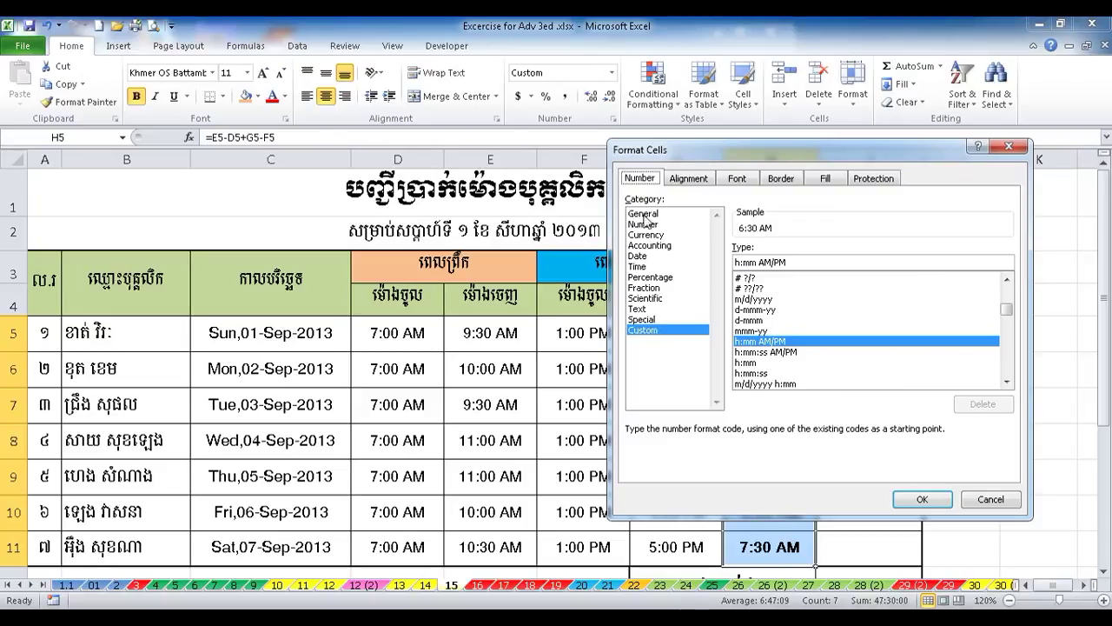
drag(791, 262, 775, 261)
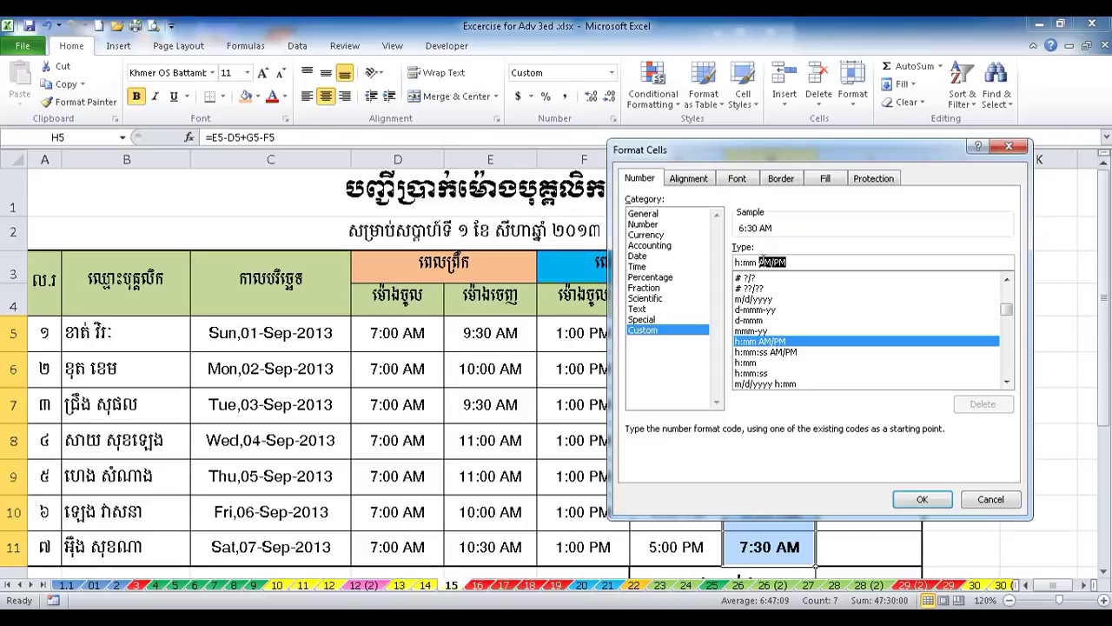
text("mn)
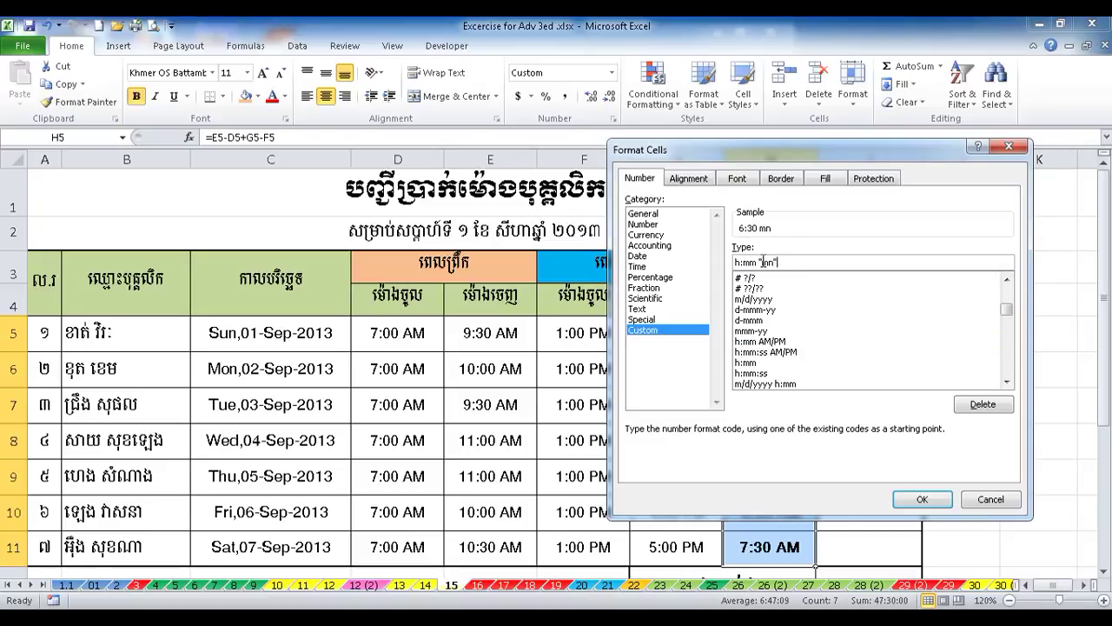
click(912, 495)
click(755, 346)
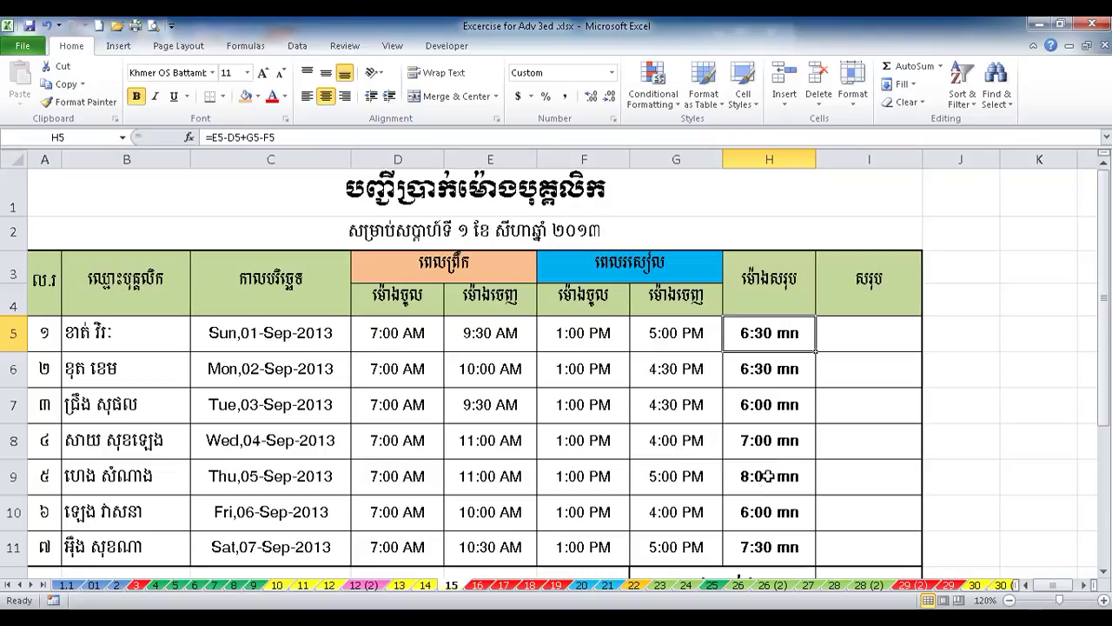
click(883, 341)
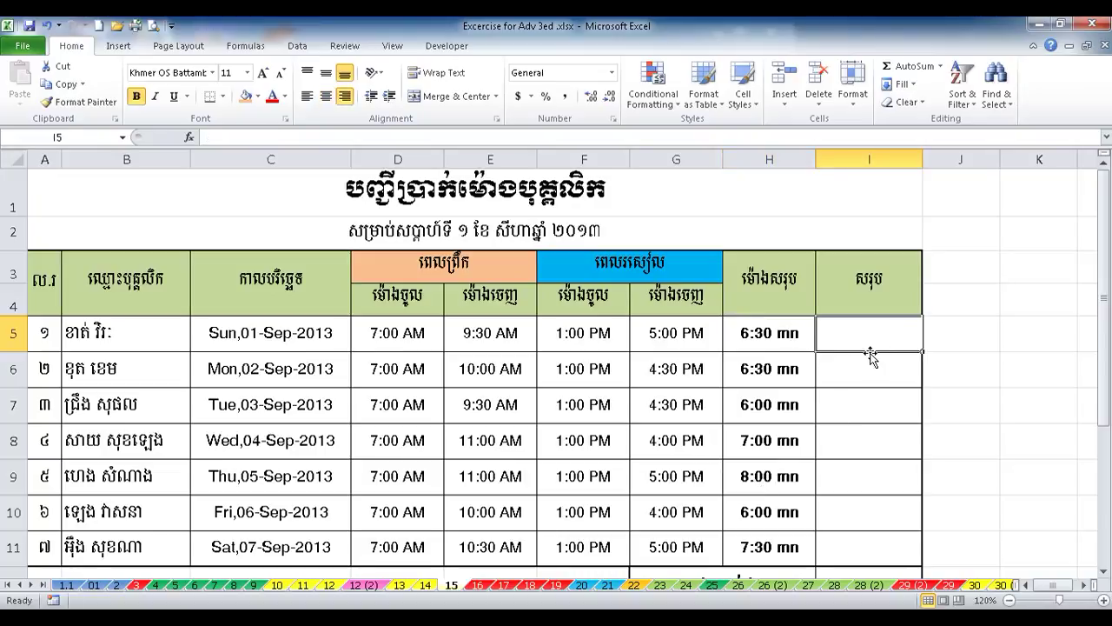
text(?)
key(Return)
scroll(817, 420, down, 2)
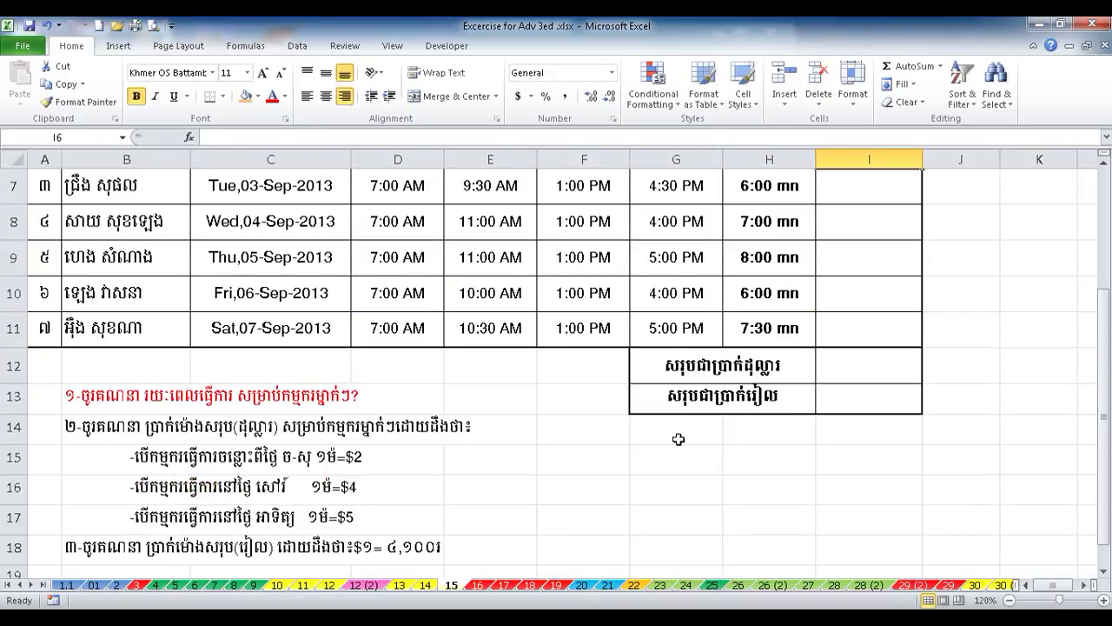
click(74, 428)
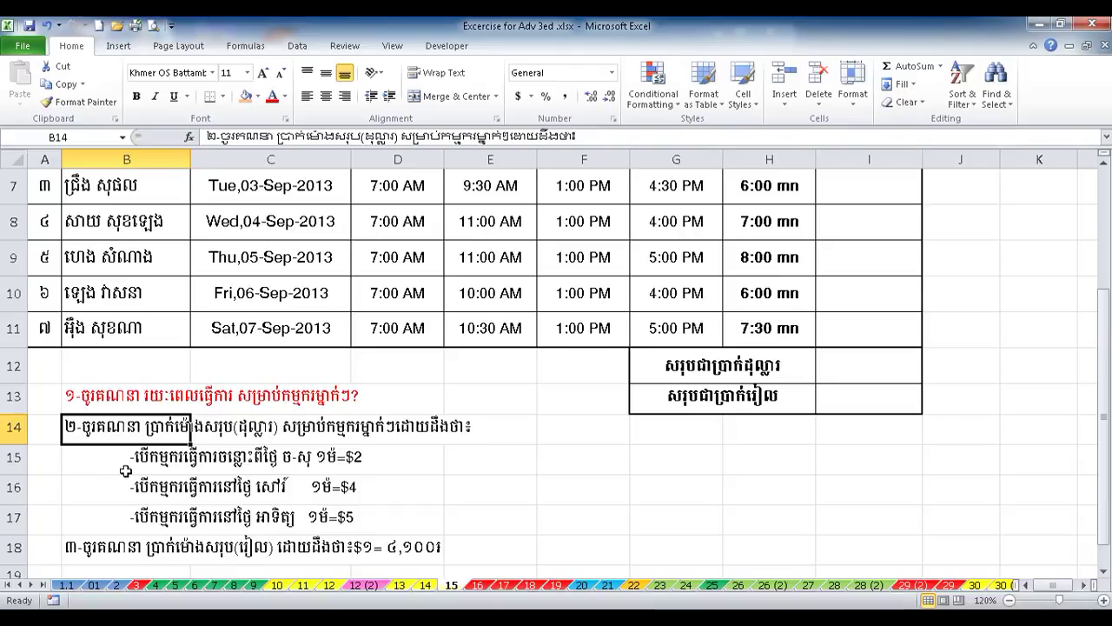
click(466, 427)
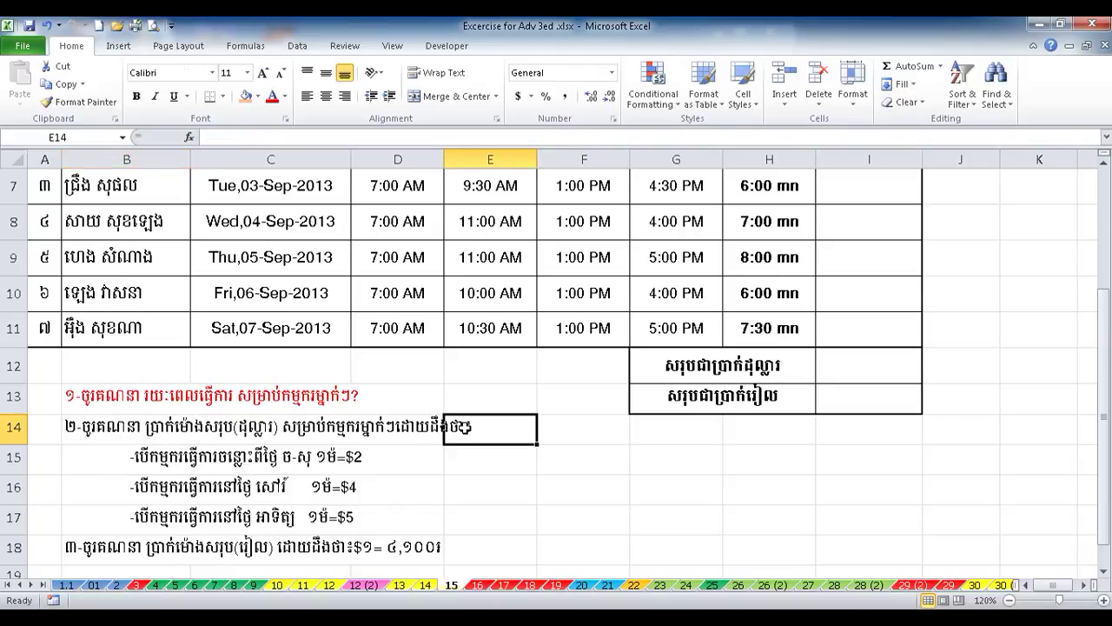
click(139, 460)
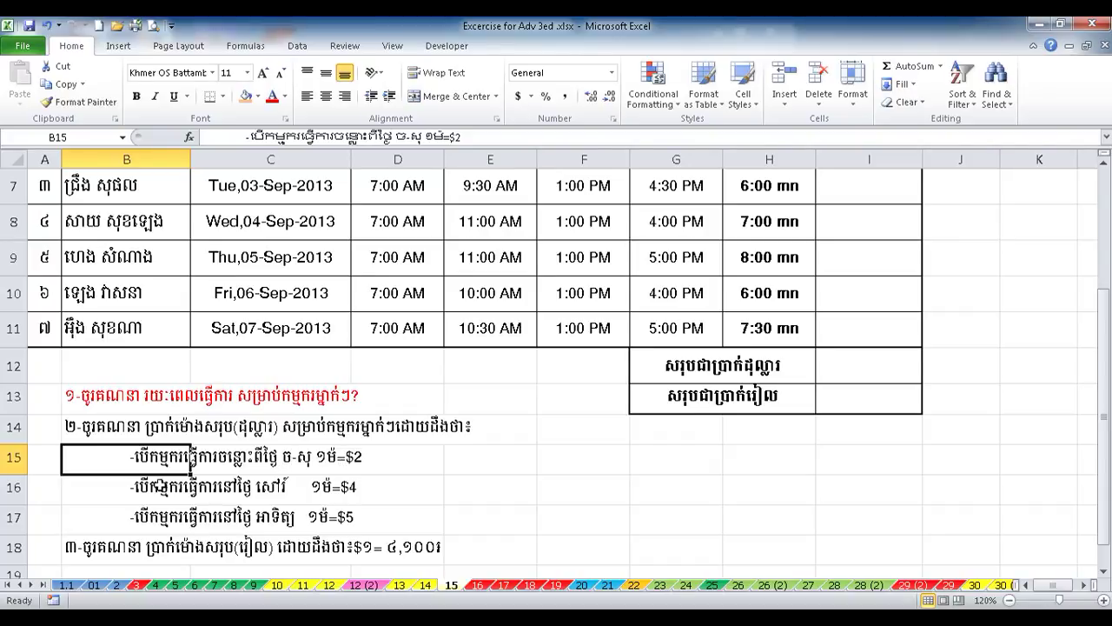
click(133, 489)
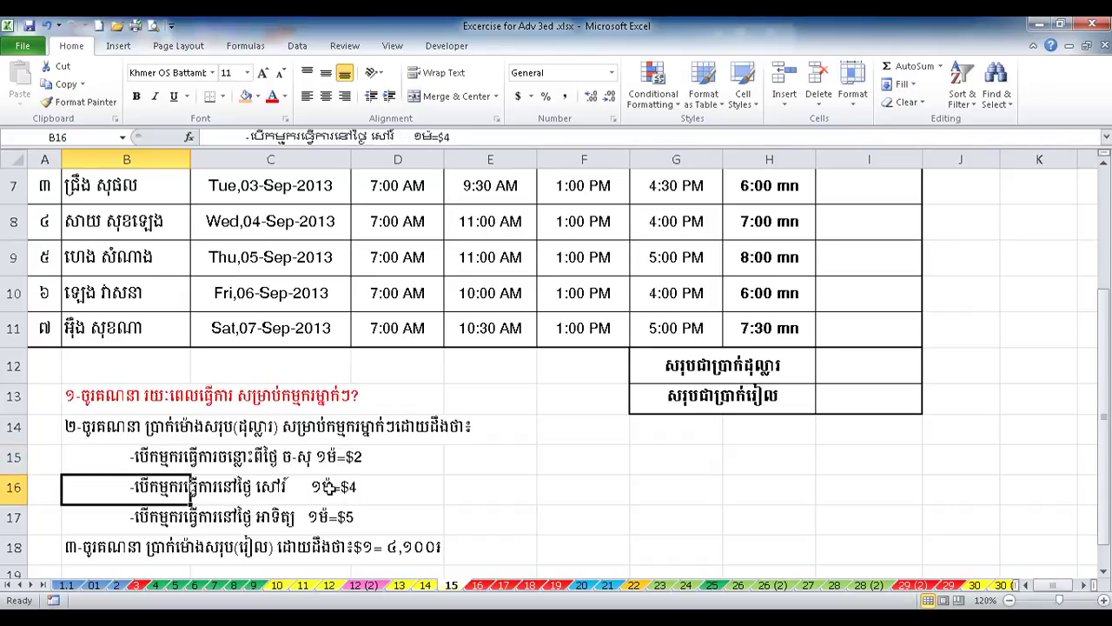
click(139, 520)
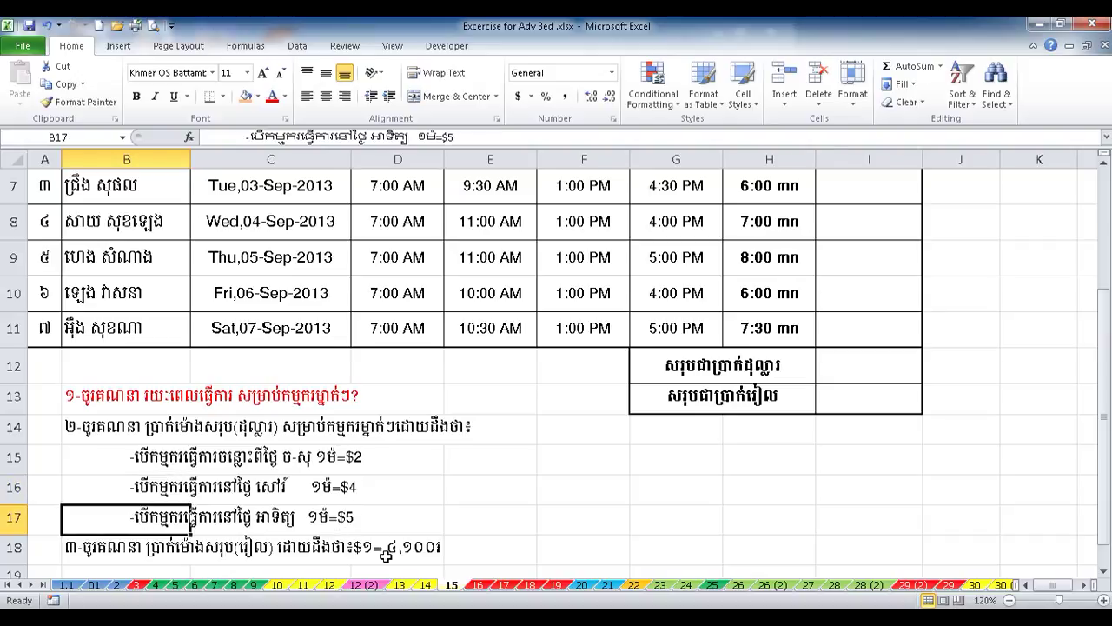
scroll(386, 552, up, 2)
click(870, 339)
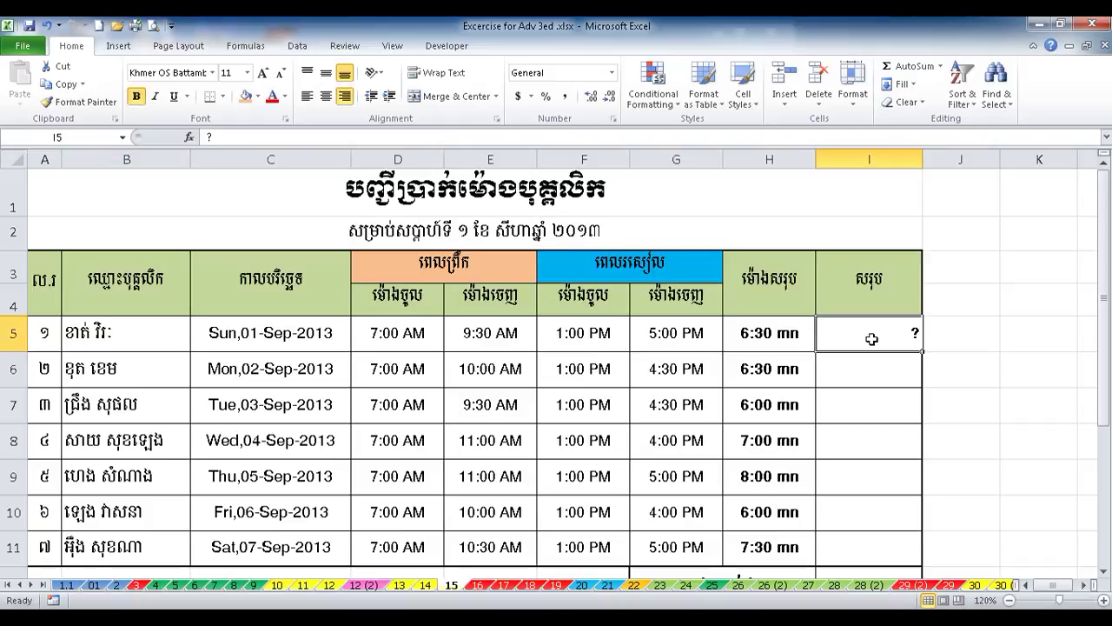
Left-align I5 and discard a formula started there that referenced H5.
click(308, 96)
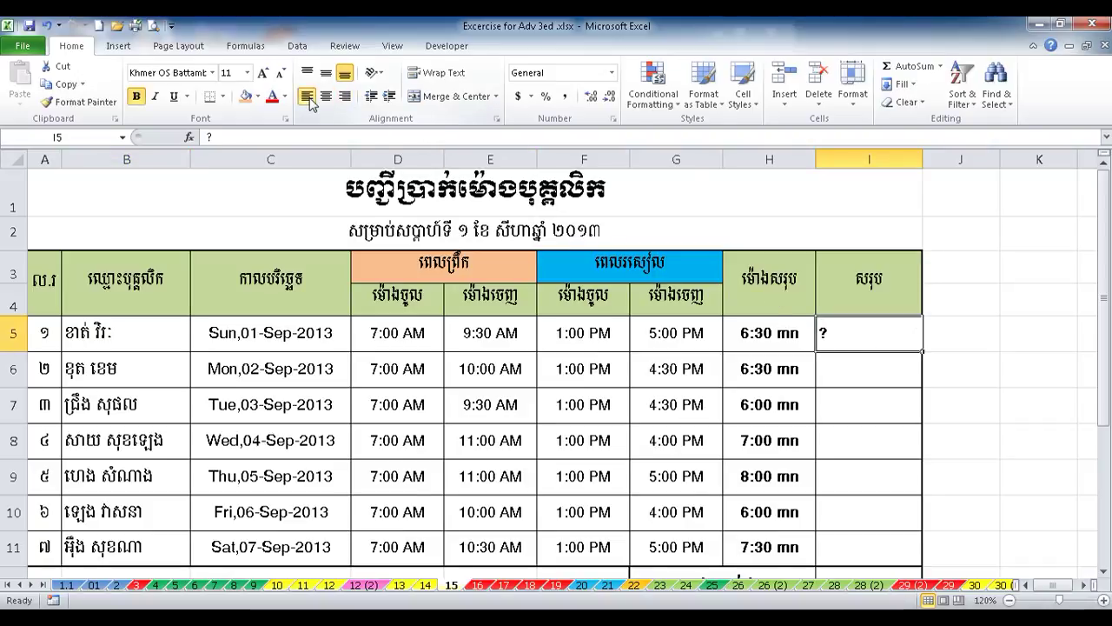
text(=)
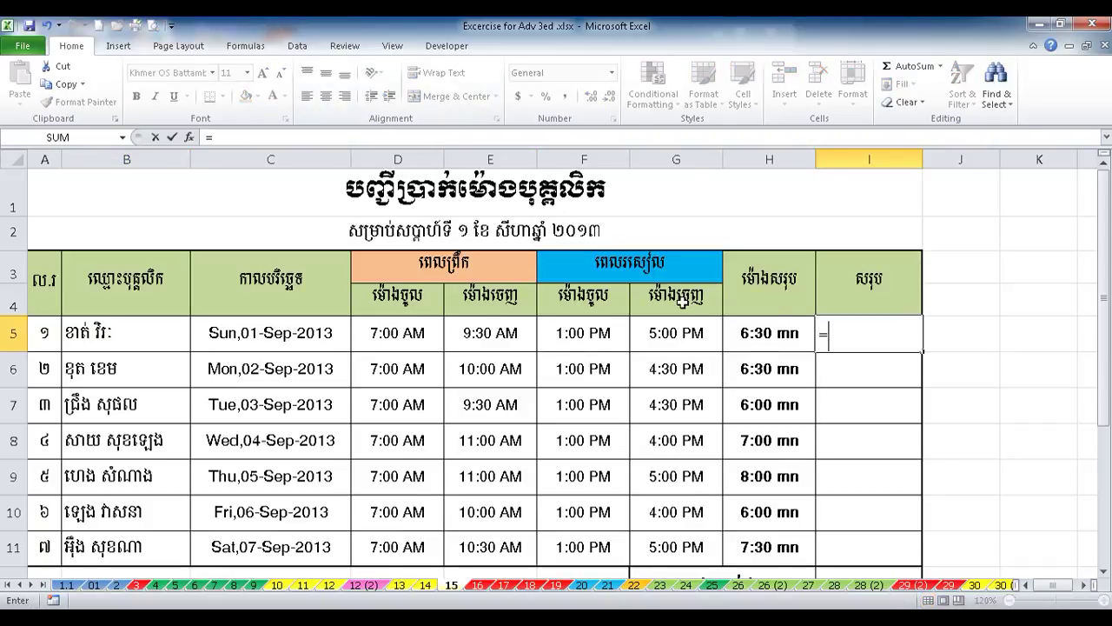
click(773, 341)
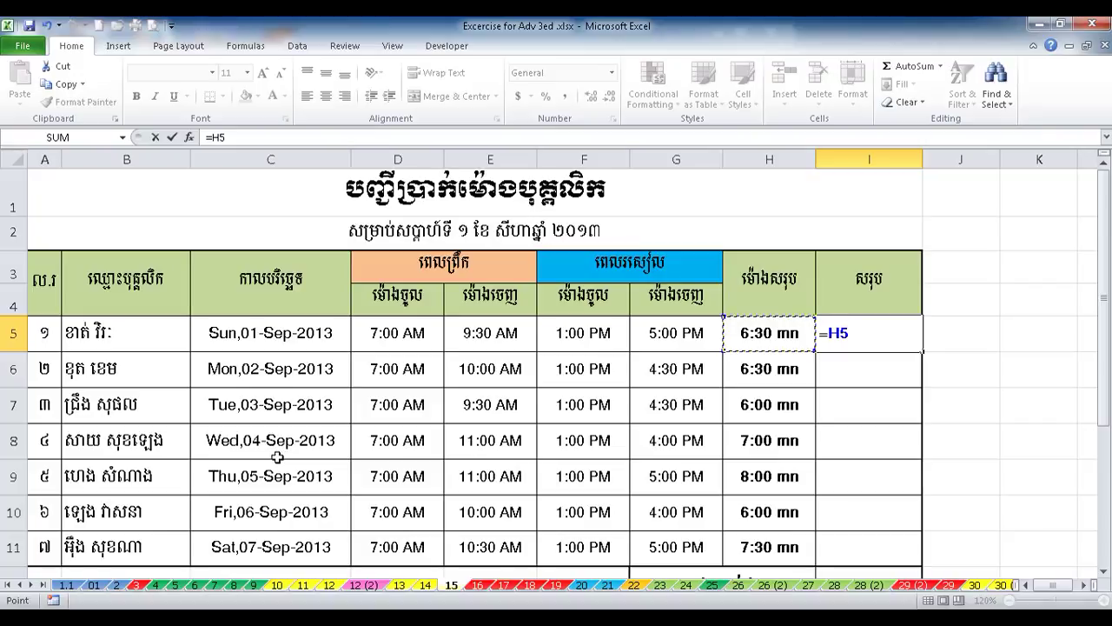
key(BackSpace)
key(BackSpace)
key(BackSpace)
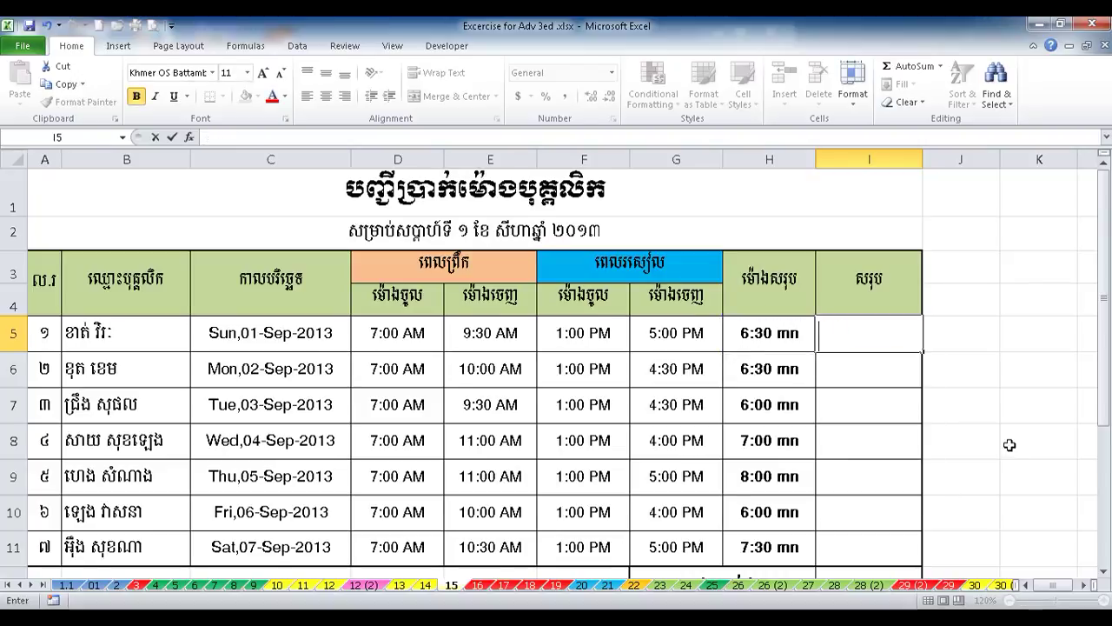
click(1010, 445)
click(875, 346)
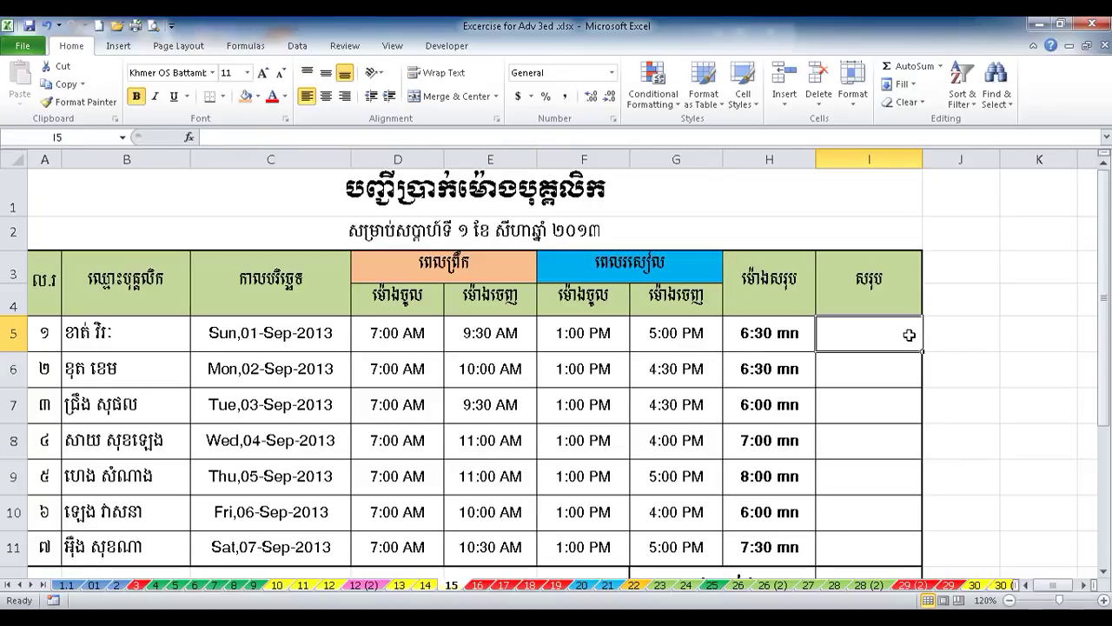
Begin I5's formula as =IF(WEEKDAY(C5,2)<=5, testing for Monday–Friday dates.
text(=IF()
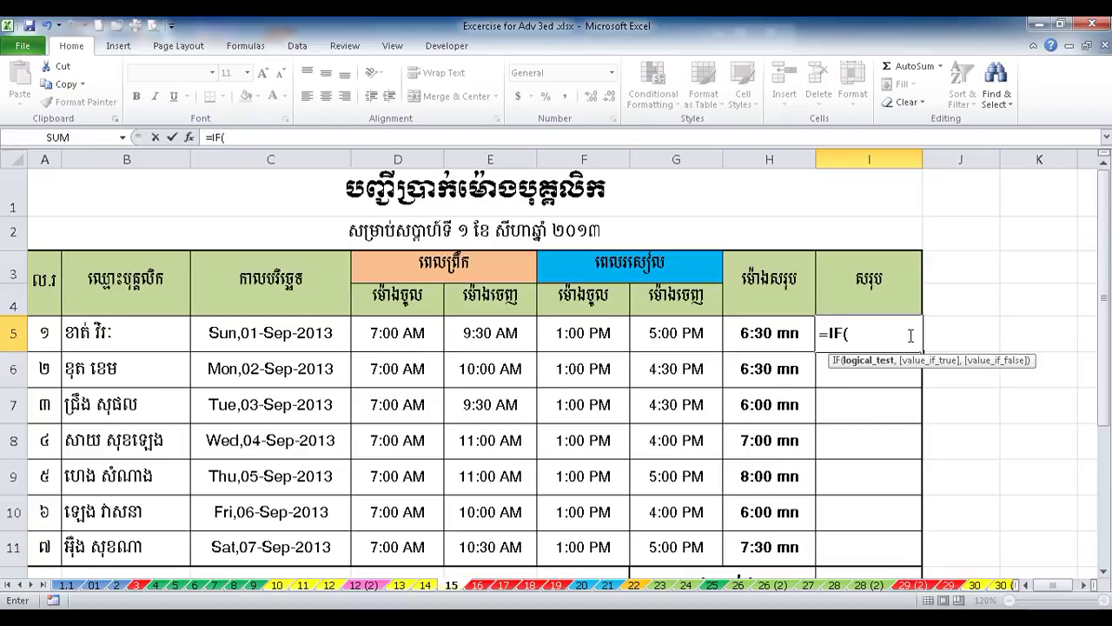
text(wee)
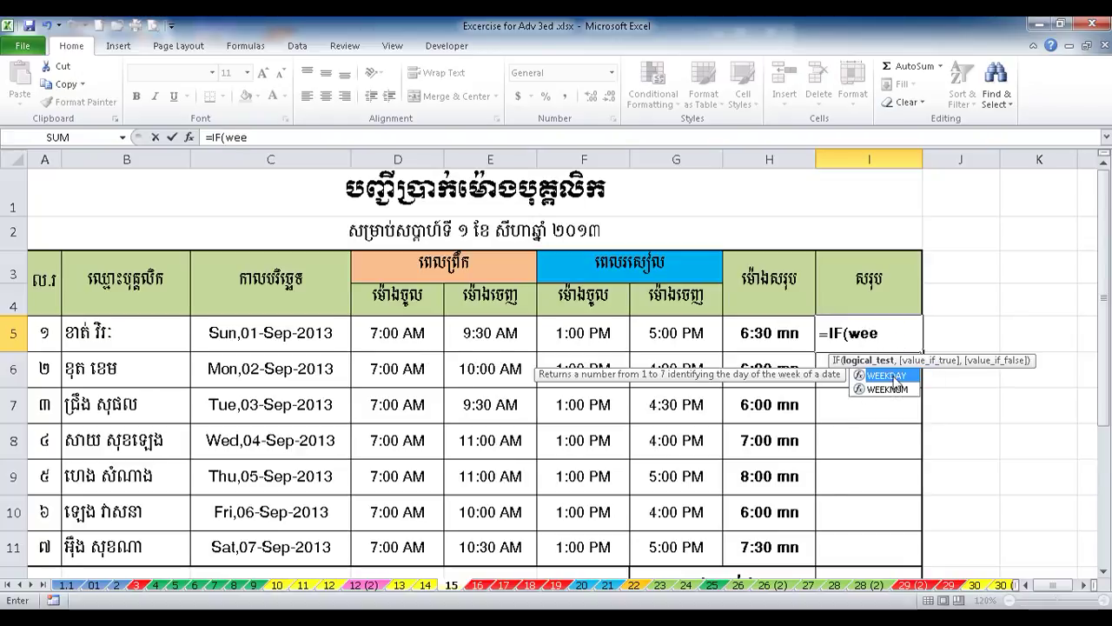
double_click(895, 376)
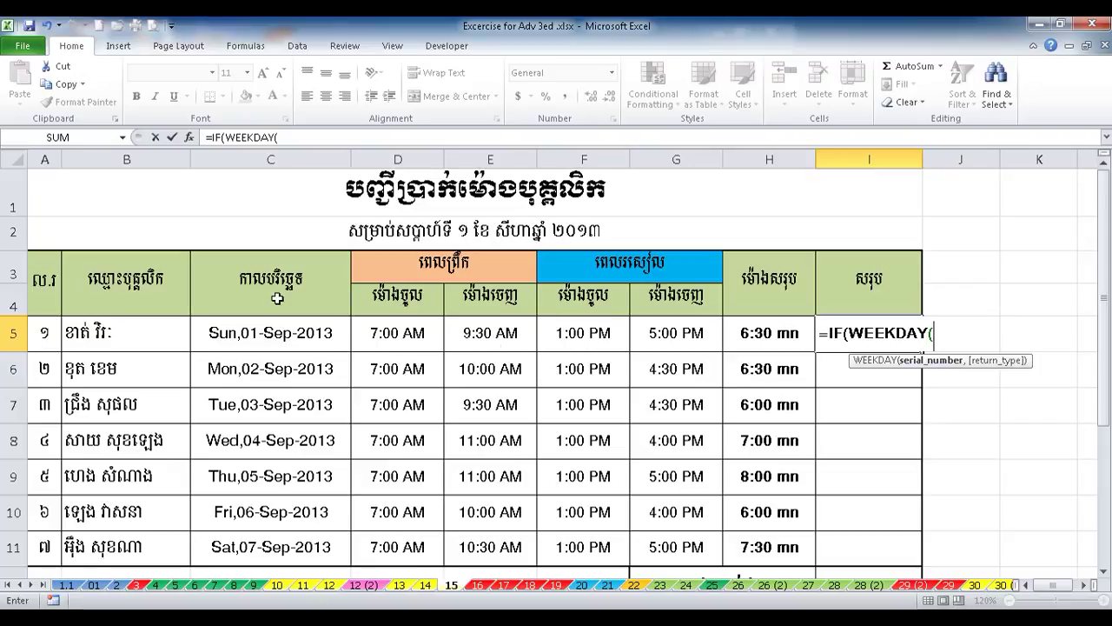
click(269, 330)
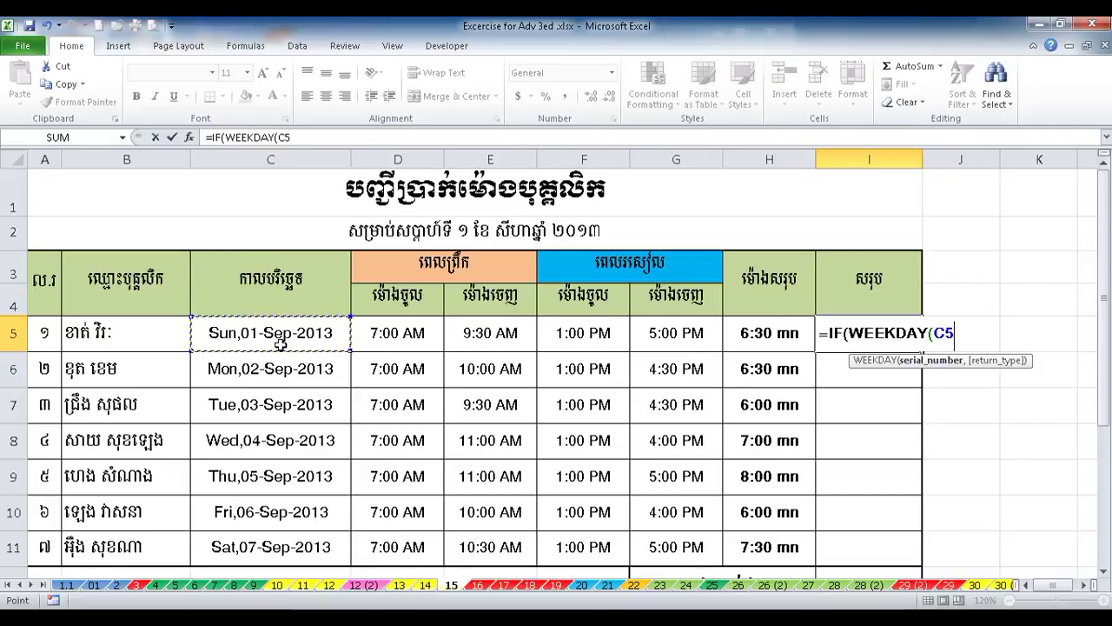
text(,2)
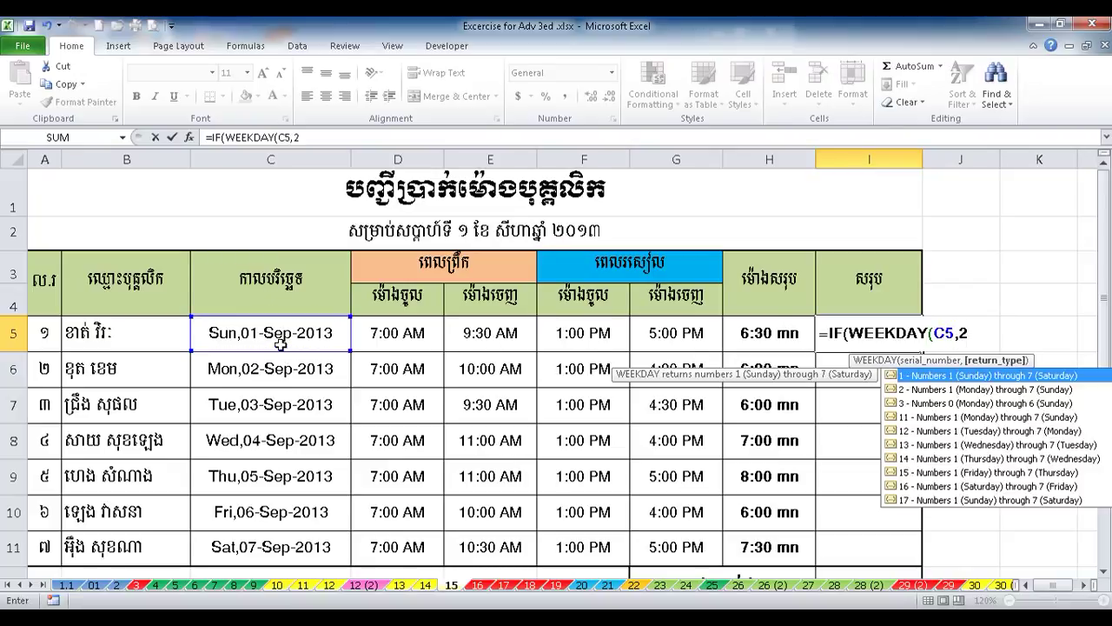
text())
scroll(710, 395, down, 1)
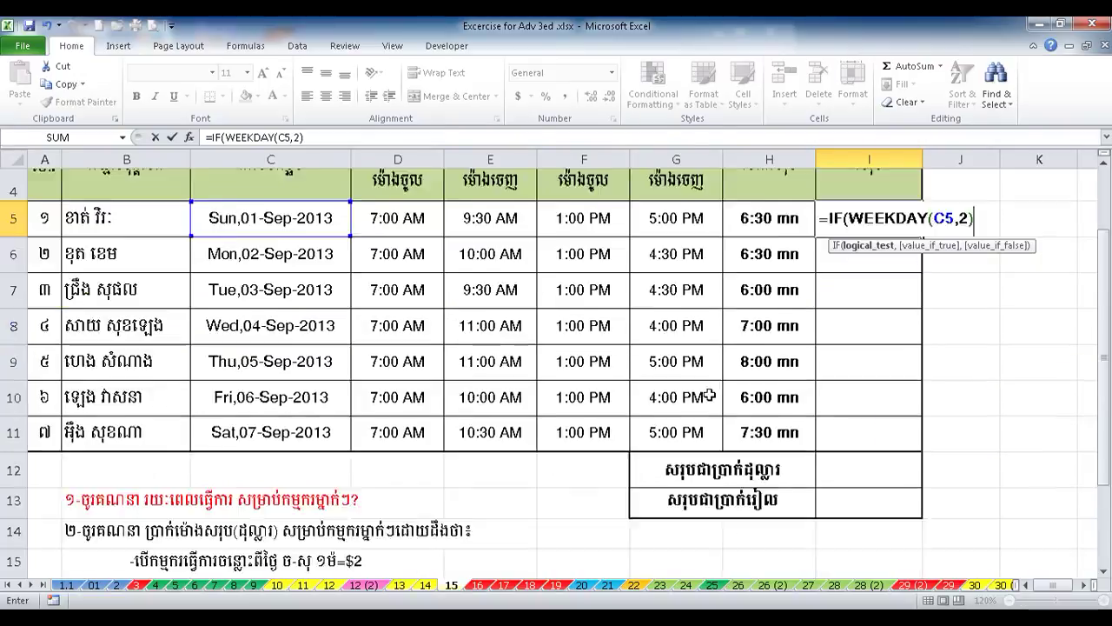
scroll(710, 396, down, 1)
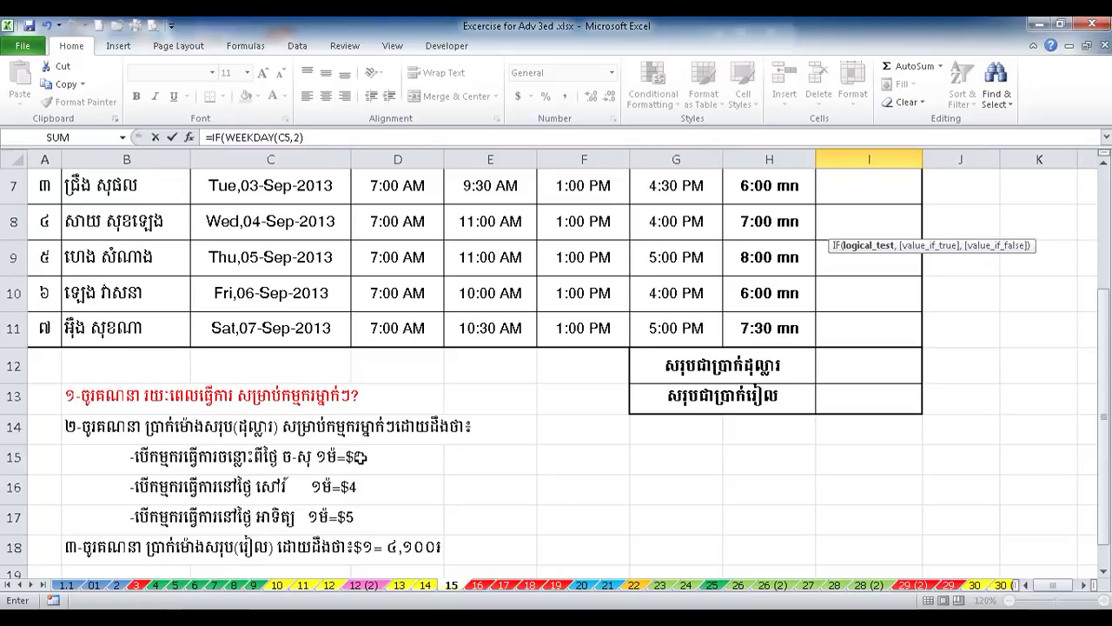
scroll(362, 458, up, 2)
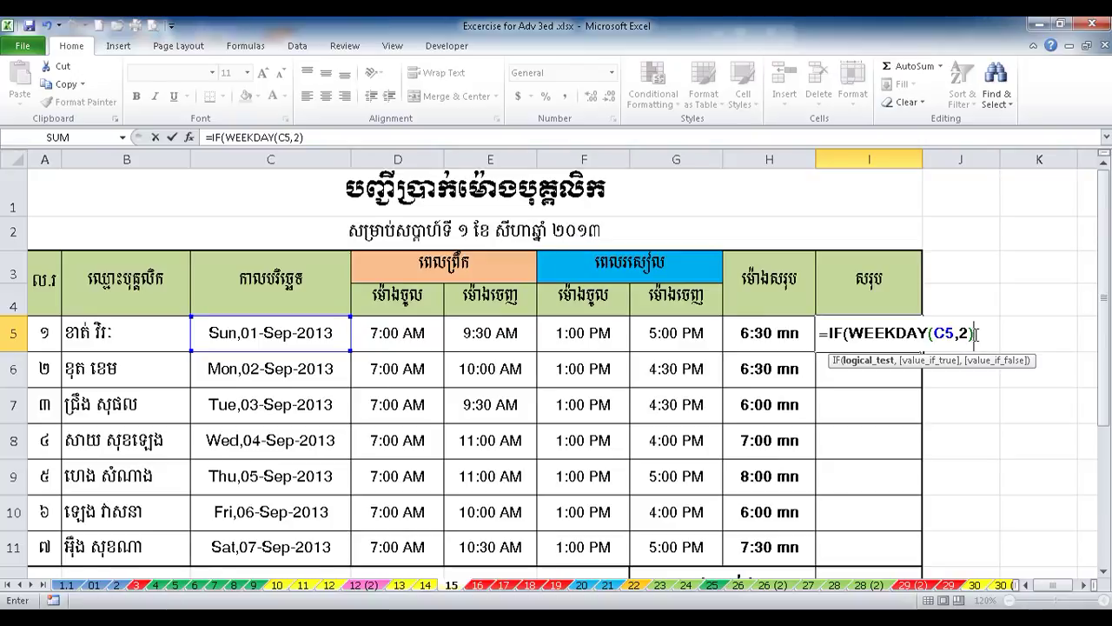
text(<=5,)
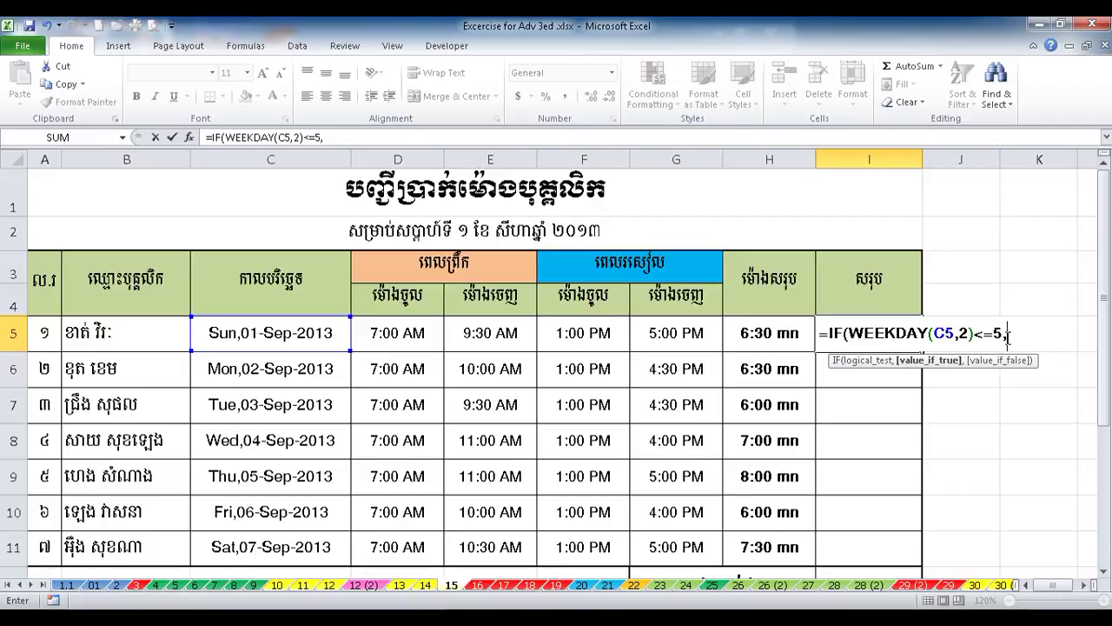
Add weekday pay hour(H5)*2+Minute(H5)*2/60 to I5's formula and start a nested IF.
text(hou)
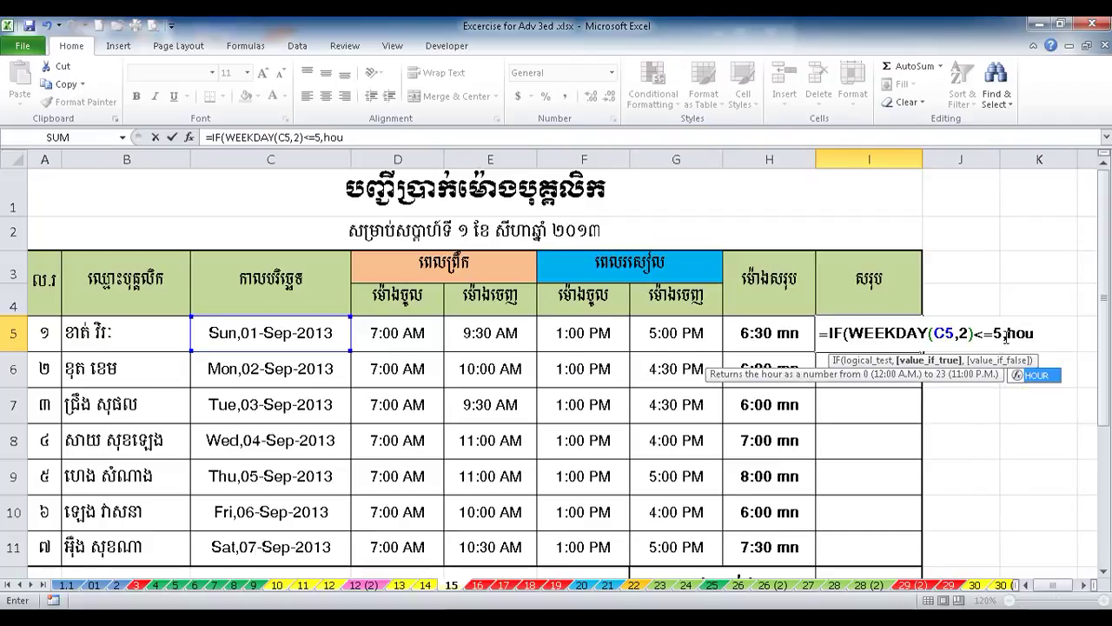
text(r()
click(771, 339)
text()*2+)
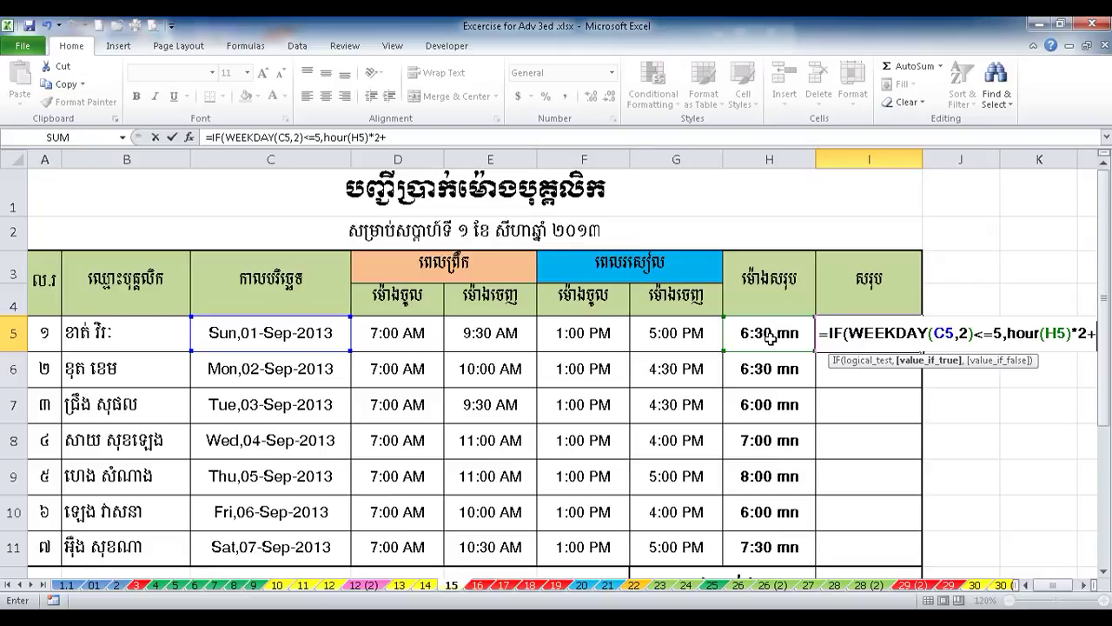
text(Min)
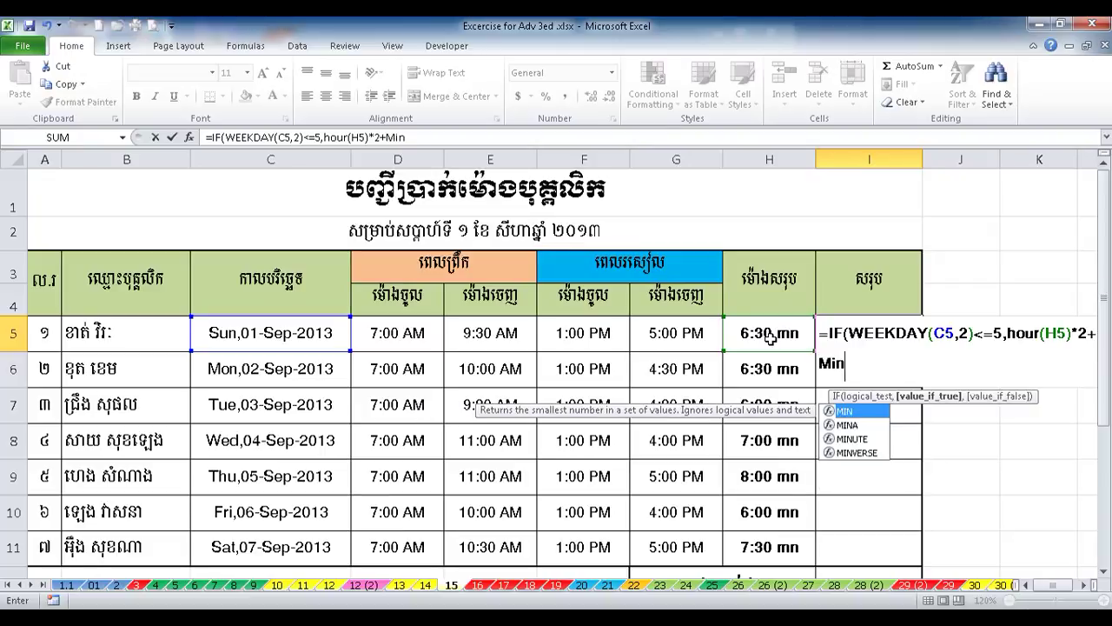
text(ute()
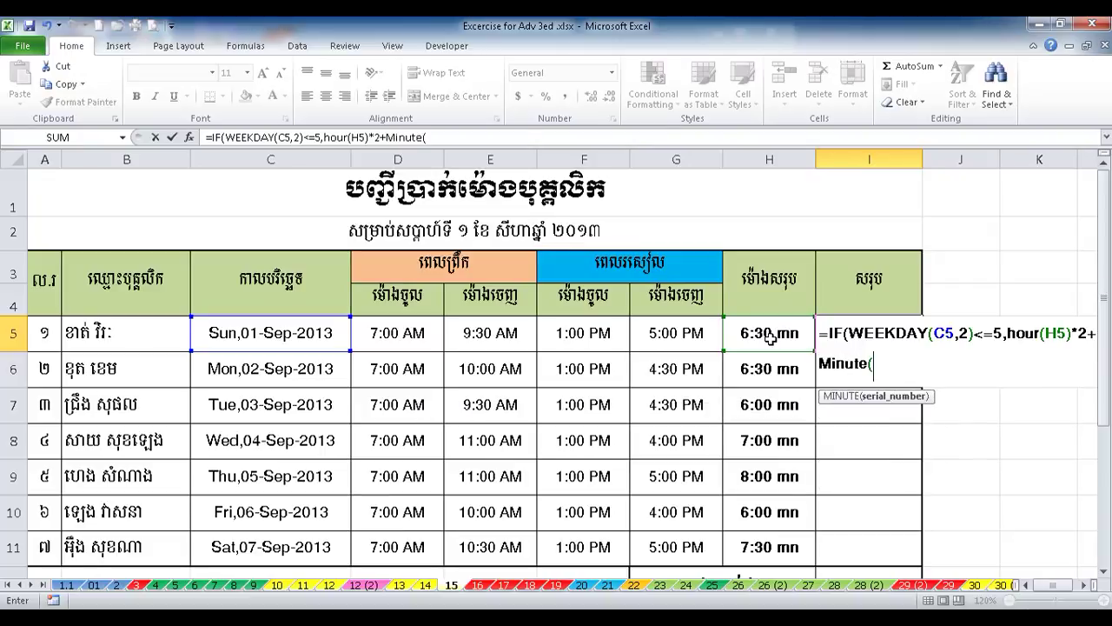
click(770, 339)
text()*)
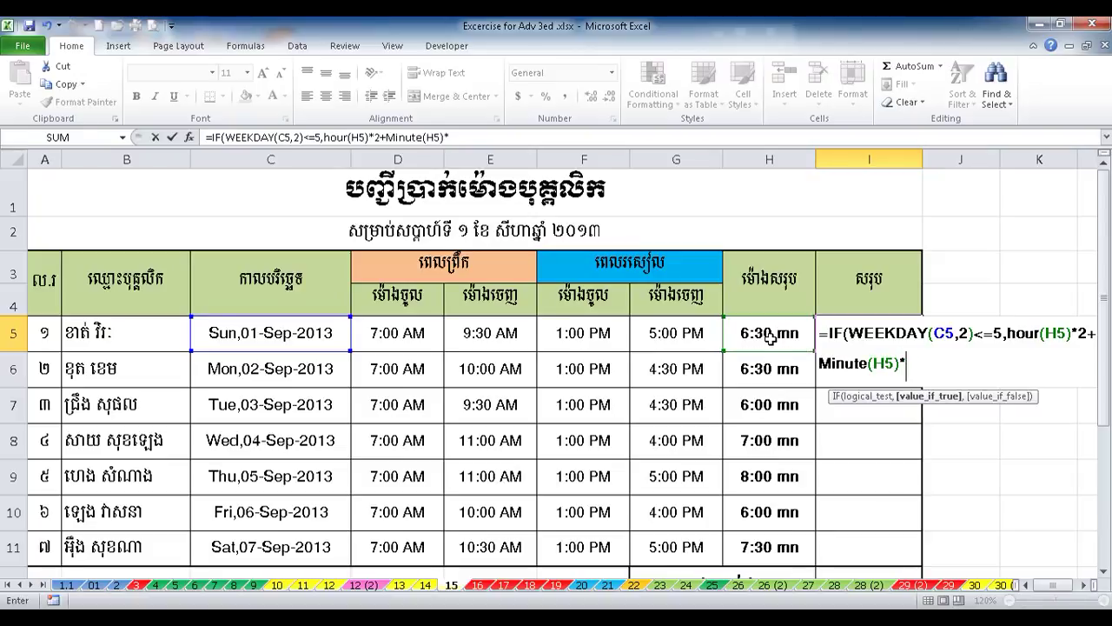
text(2/60,)
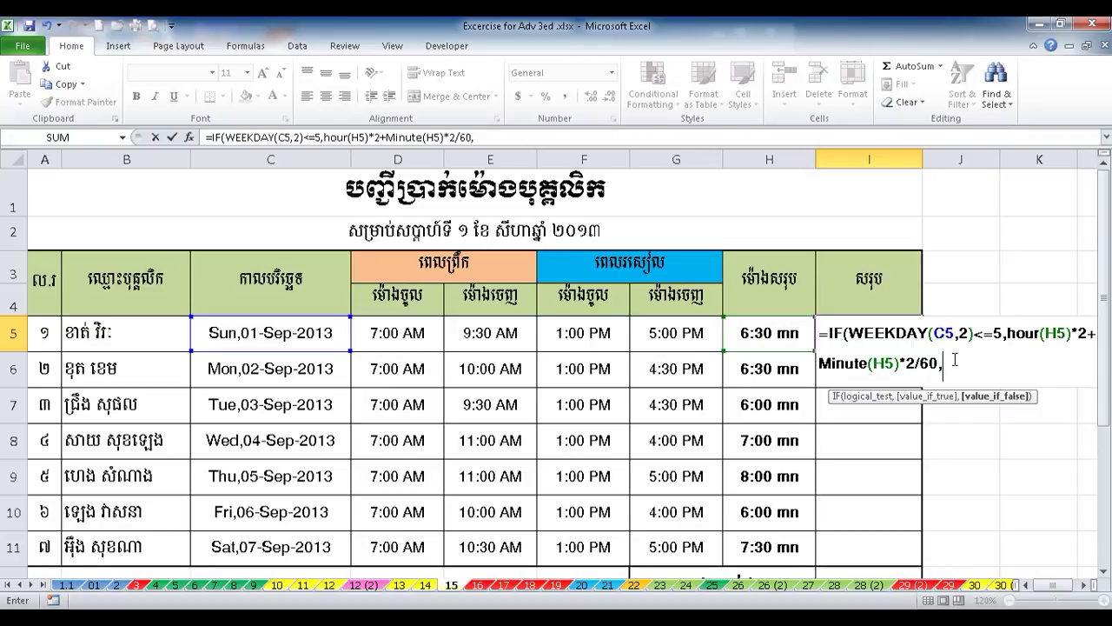
text(IF)
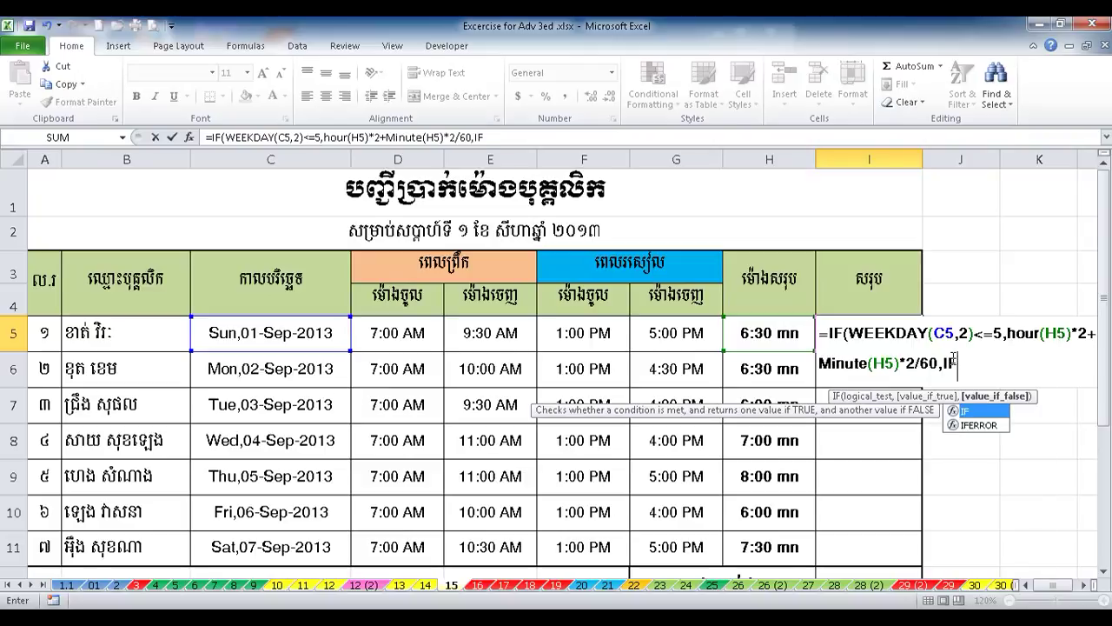
text(()
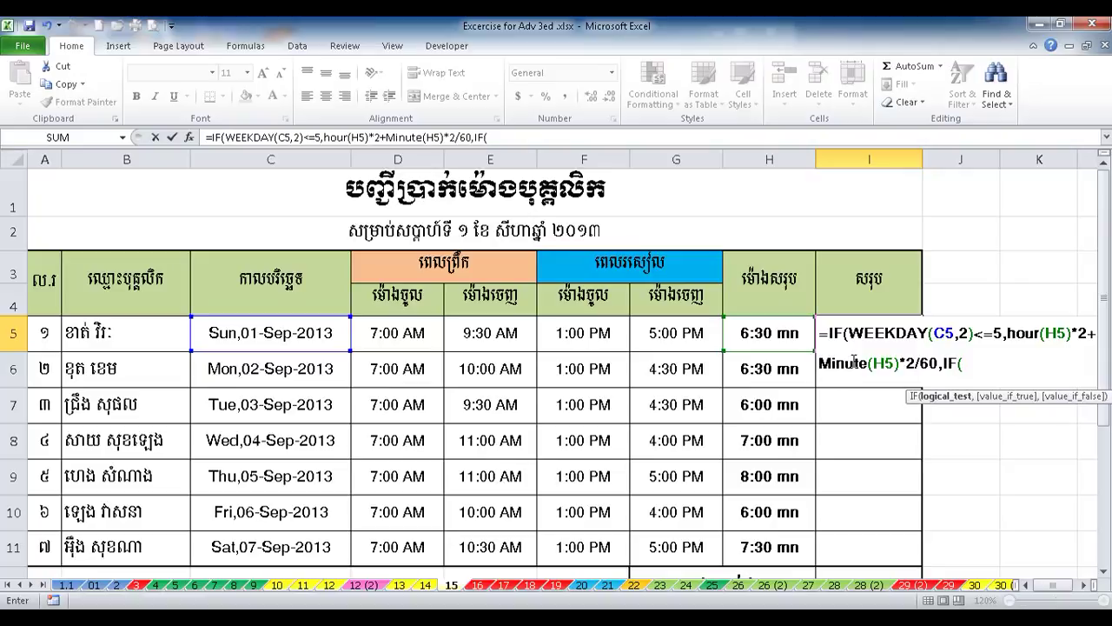
text(wee)
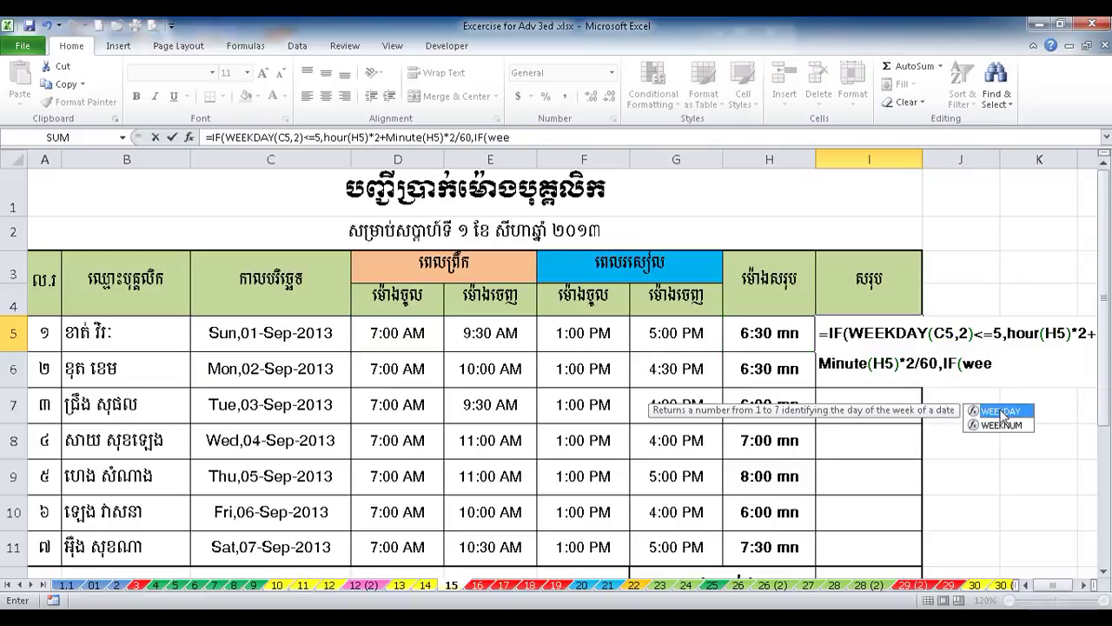
Add the nested Saturday test WEEKDAY(C5,2)=6 to I5's formula.
double_click(1000, 411)
click(285, 334)
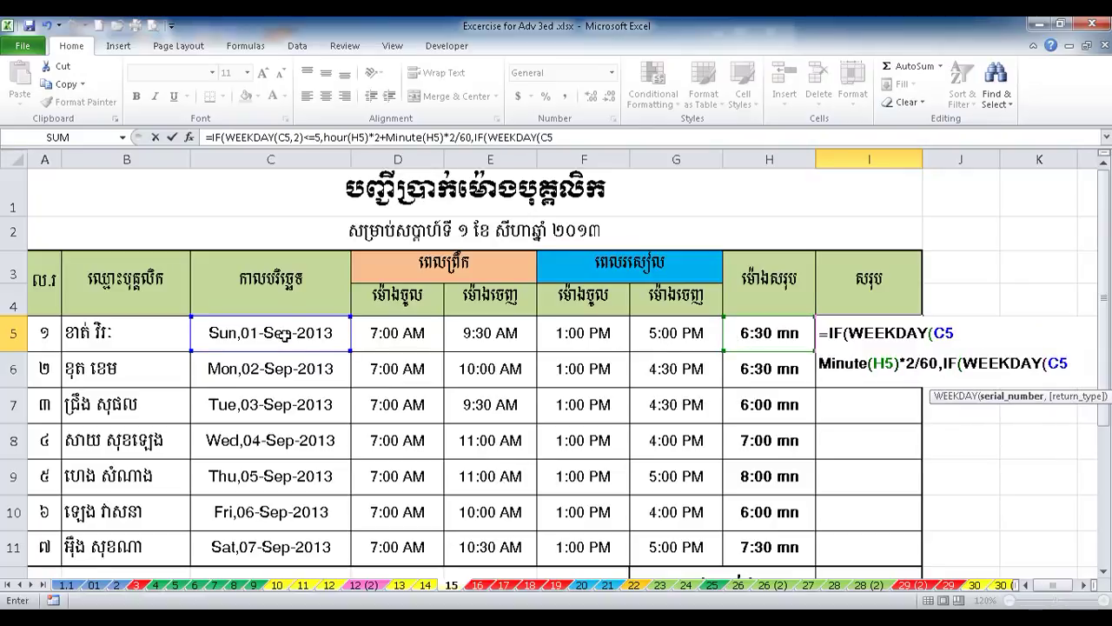
text(,2)
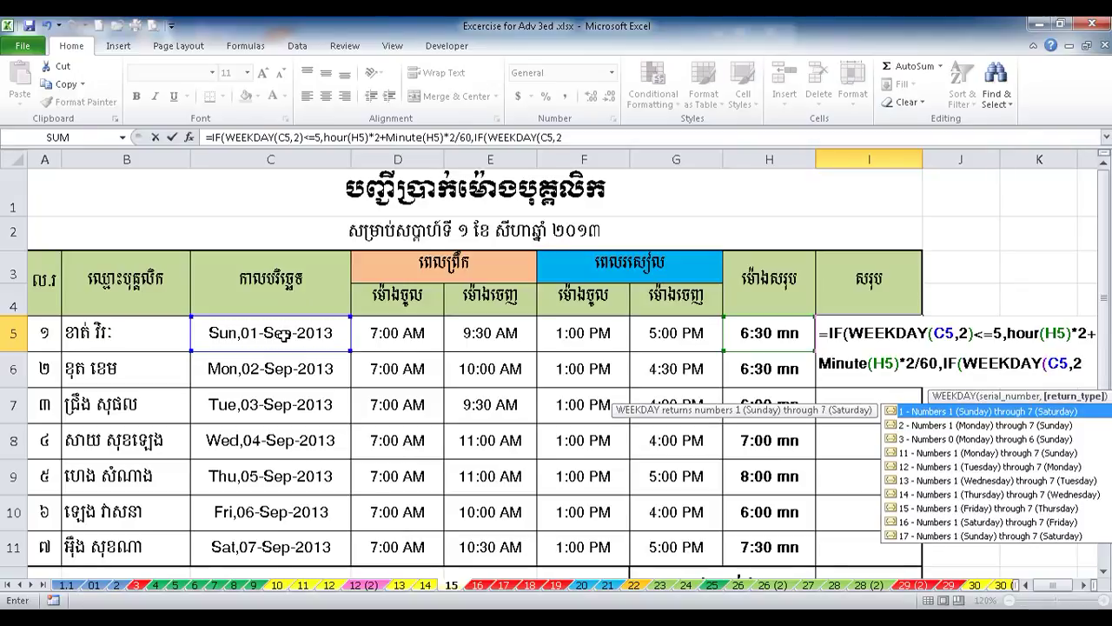
key(Escape)
text())
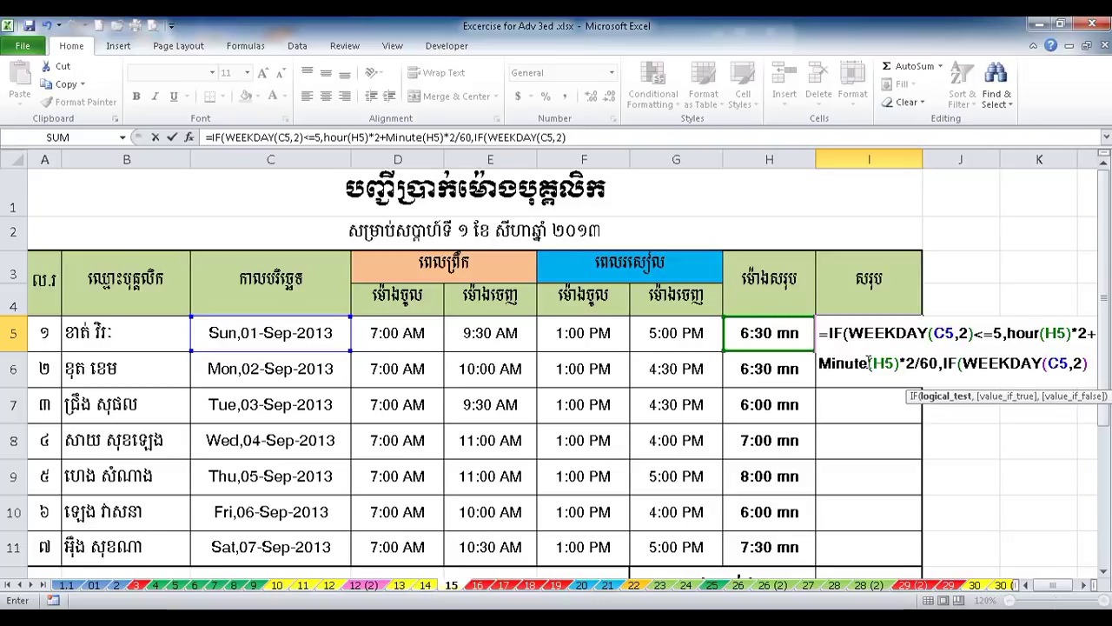
text(=6)
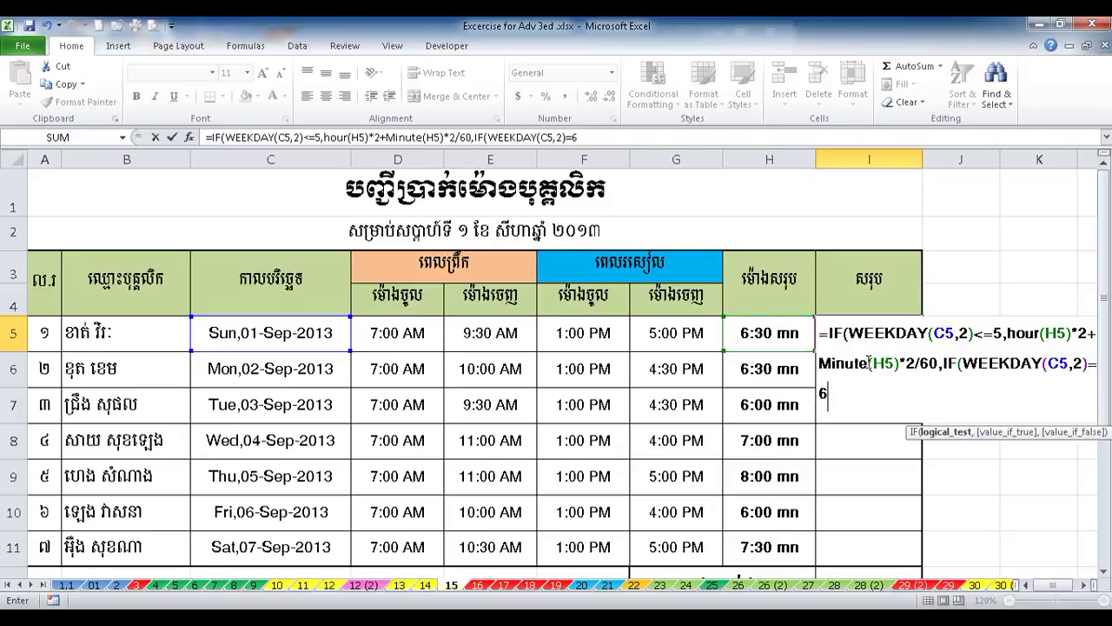
text(,H)
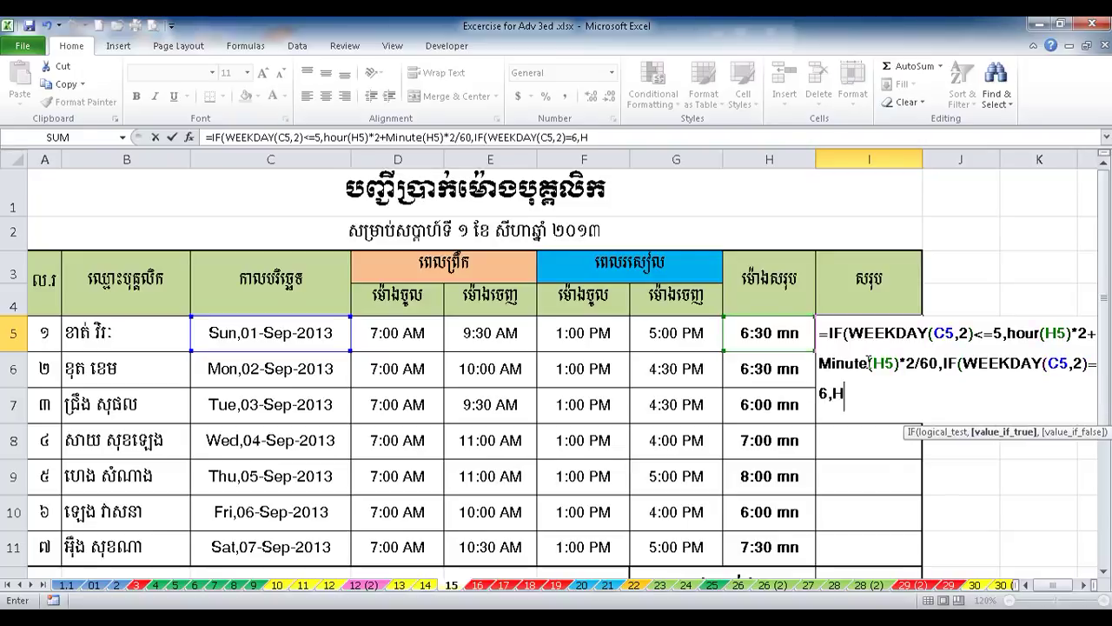
text(our)
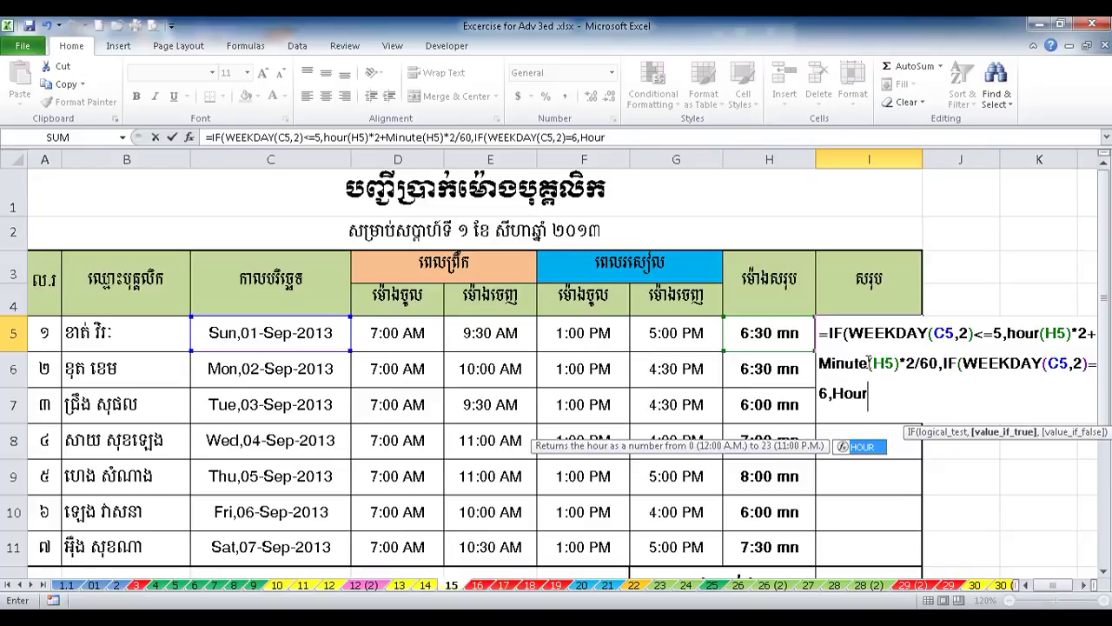
text(()
Make the Saturday branch pay Hour(H5)*4+MINUTE(H5)*4/60 and begin another IF.
click(792, 332)
text()*)
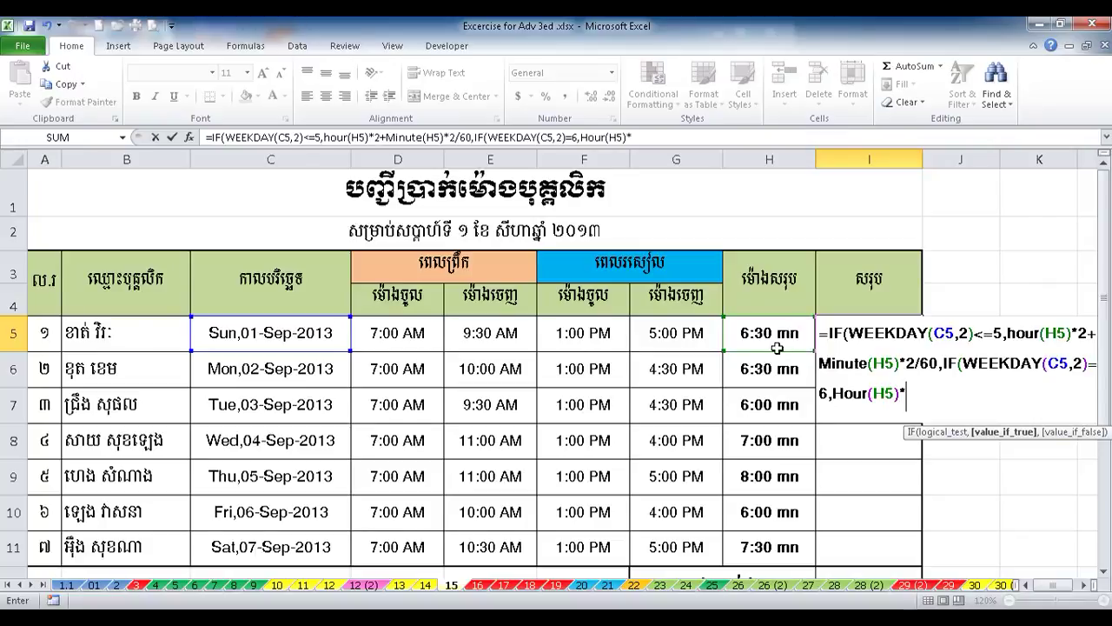
scroll(662, 466, down, 2)
scroll(848, 485, up, 2)
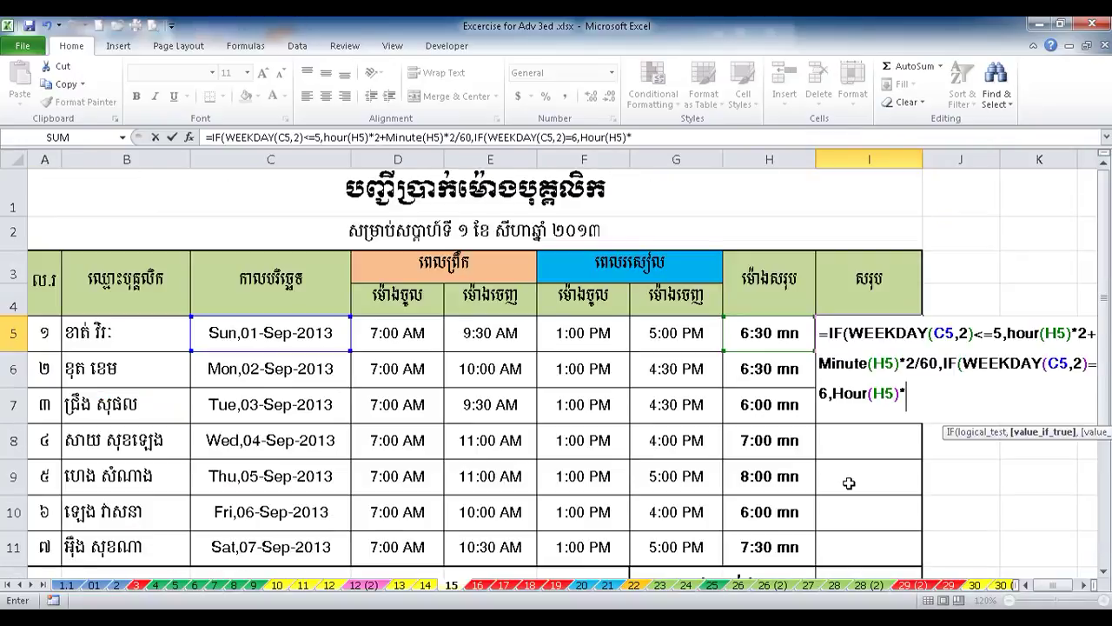
text(4)
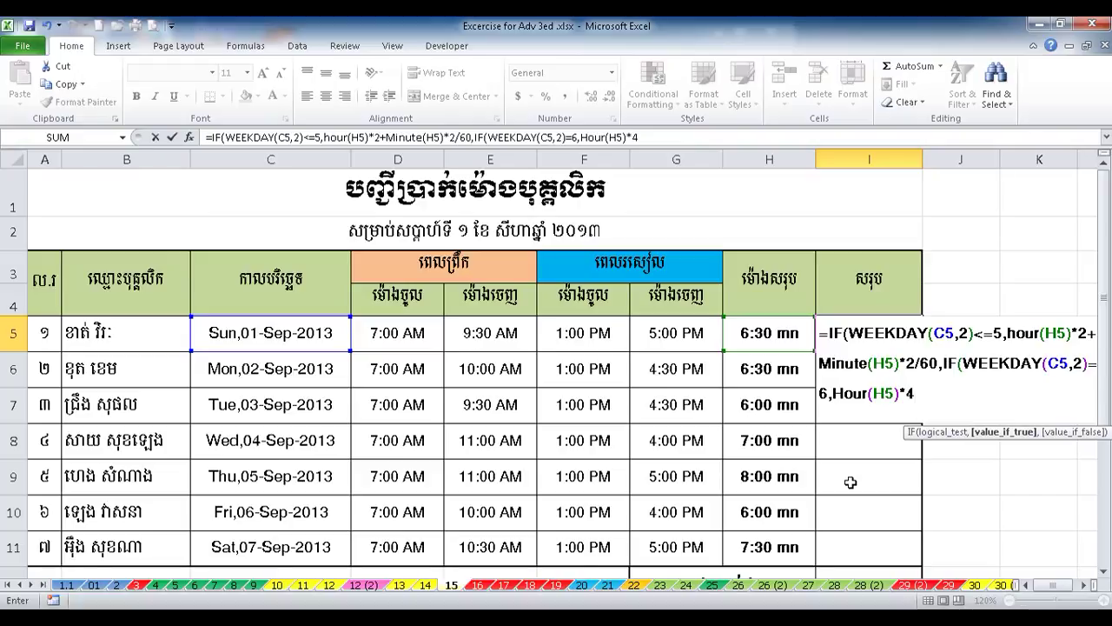
text(+min)
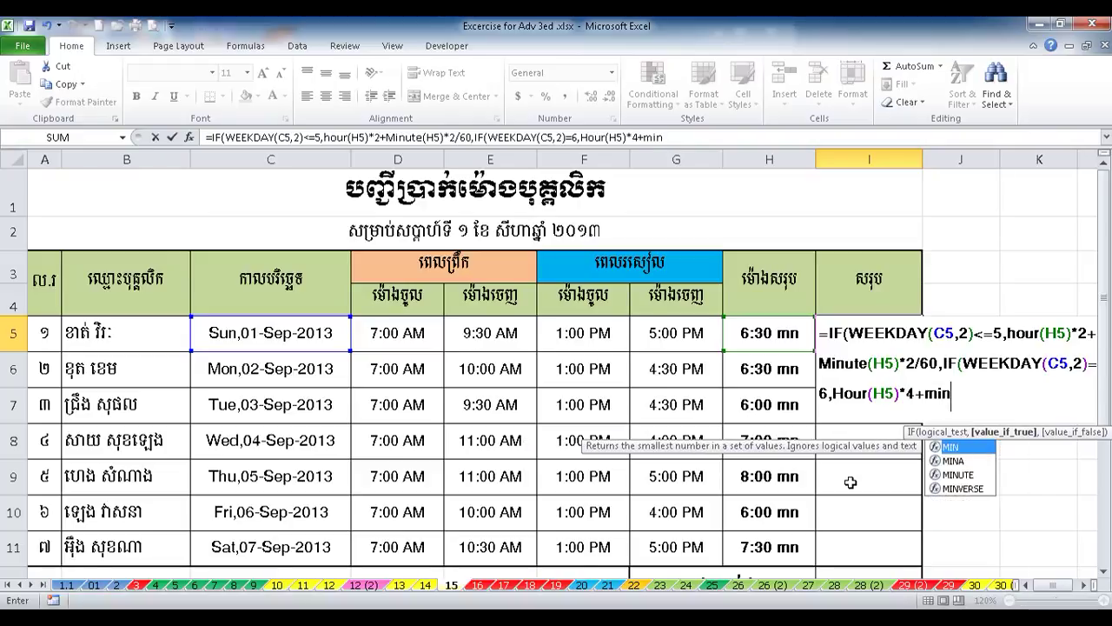
text(u)
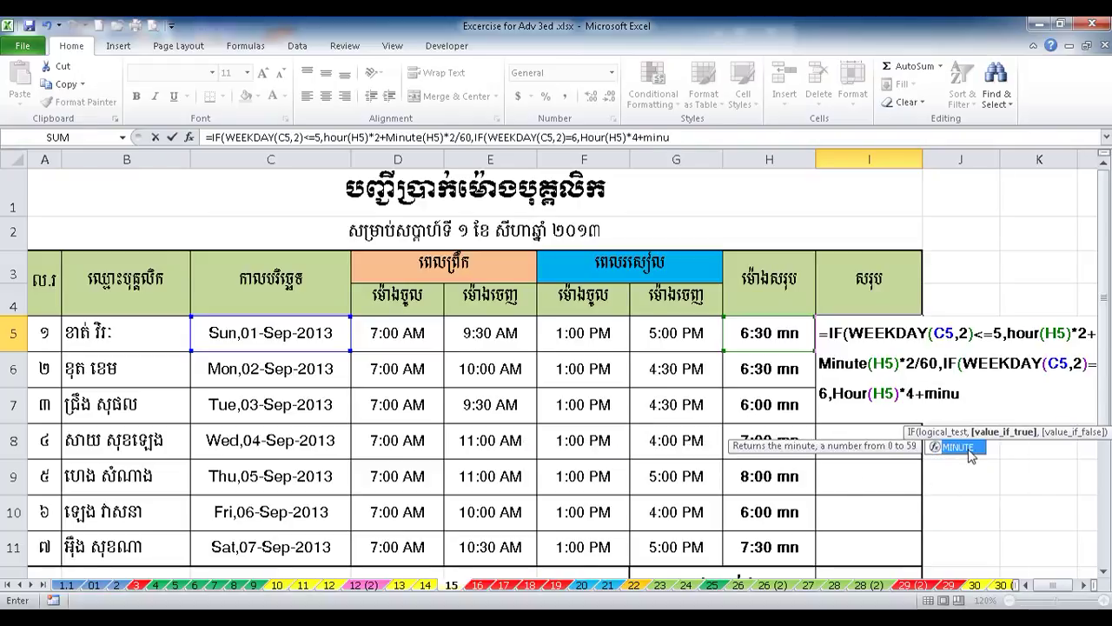
double_click(967, 447)
click(781, 339)
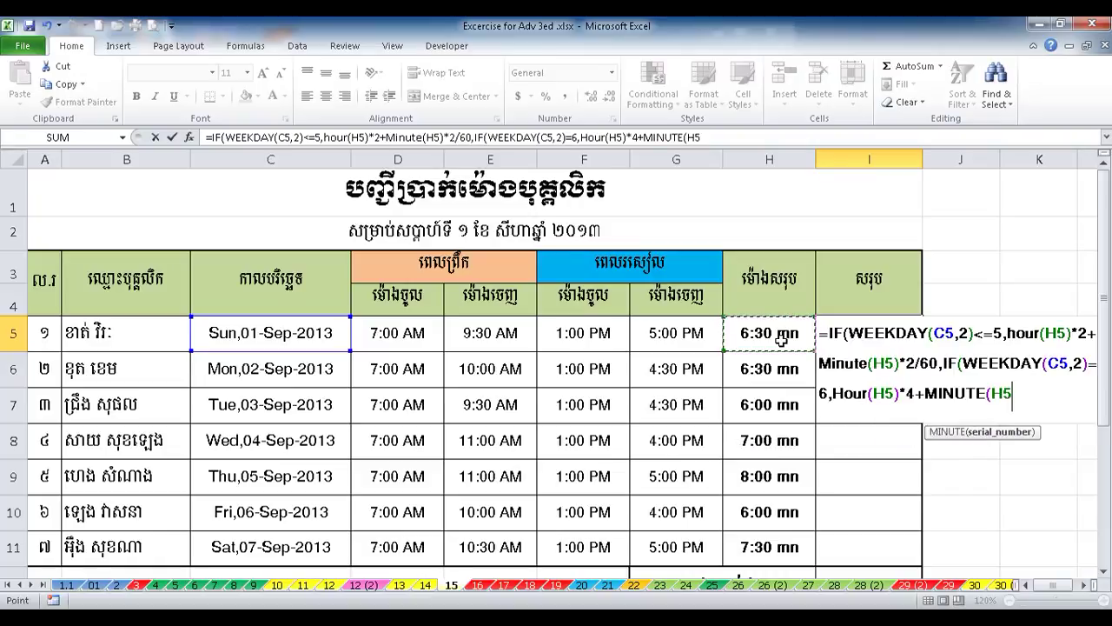
text())
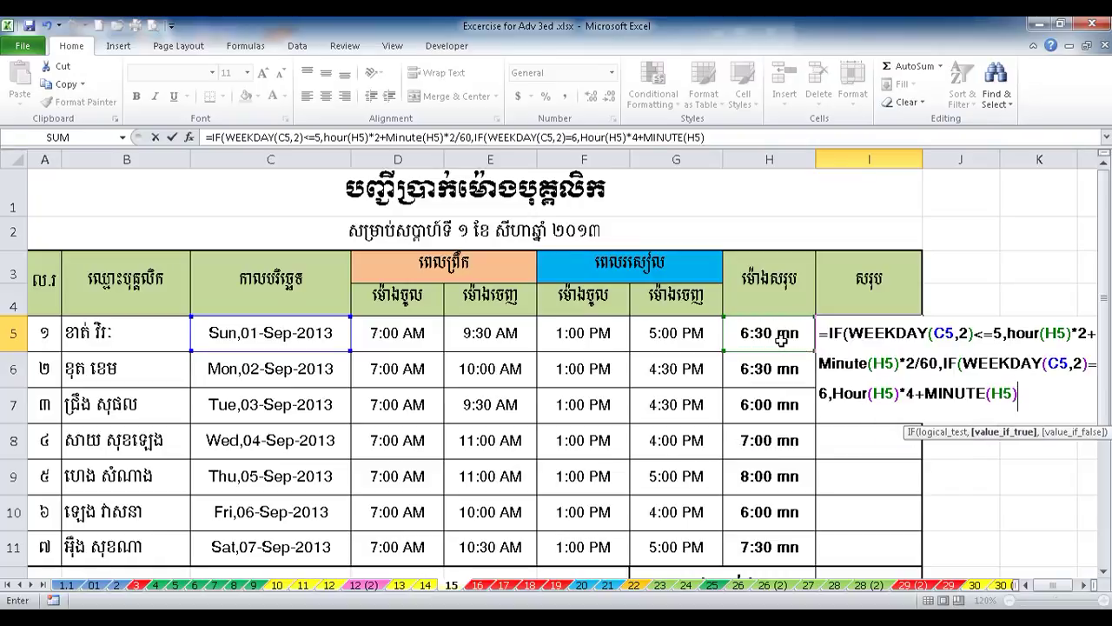
text(*4/)
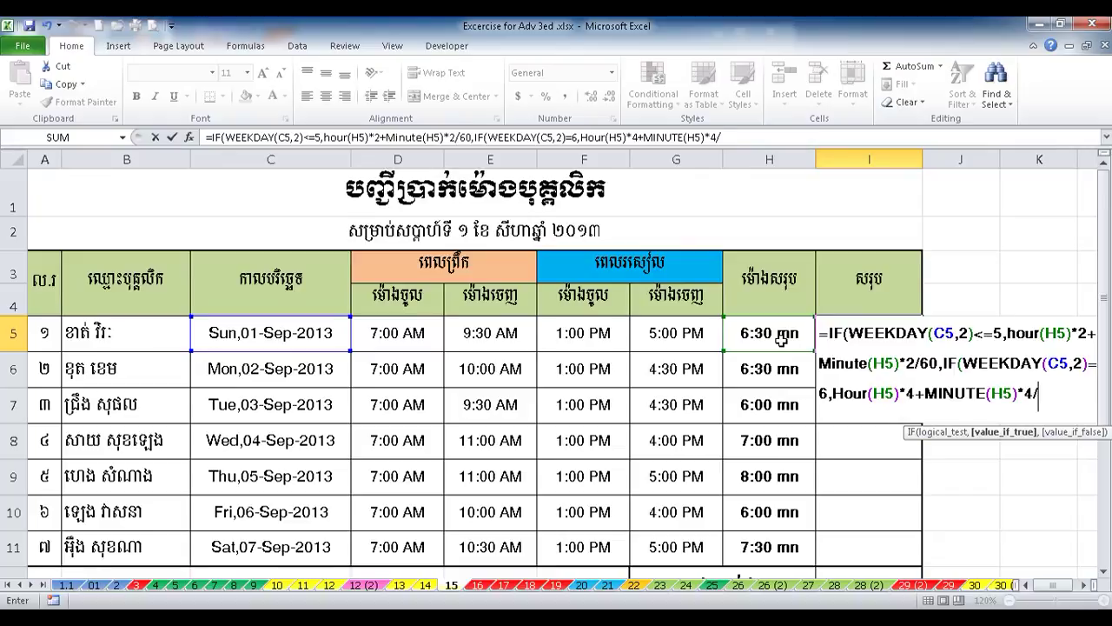
text(60,)
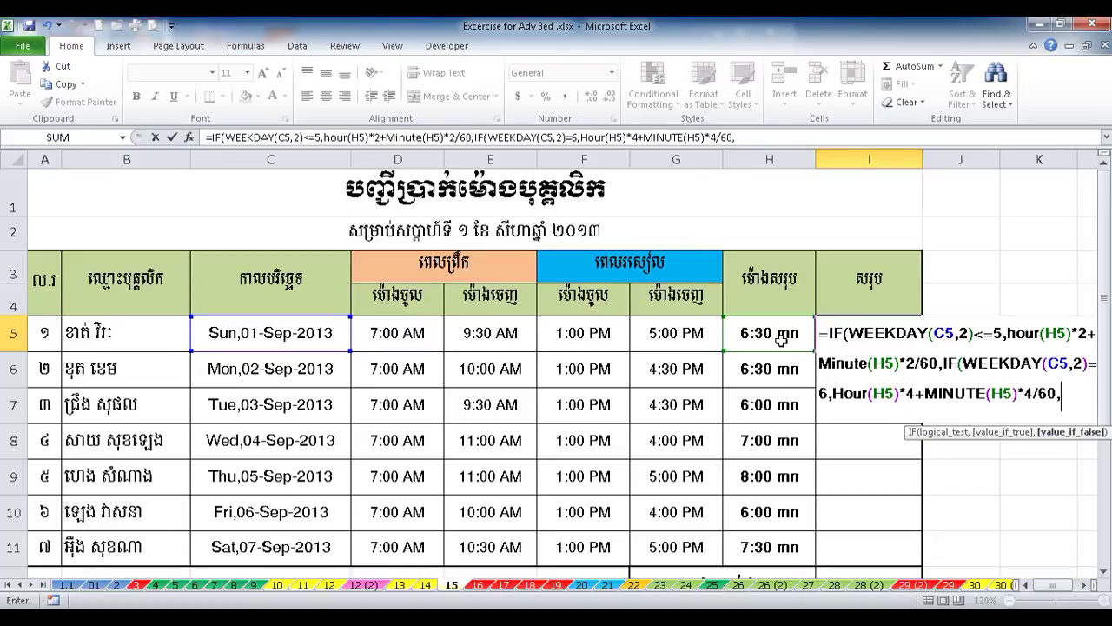
text(IF(we)
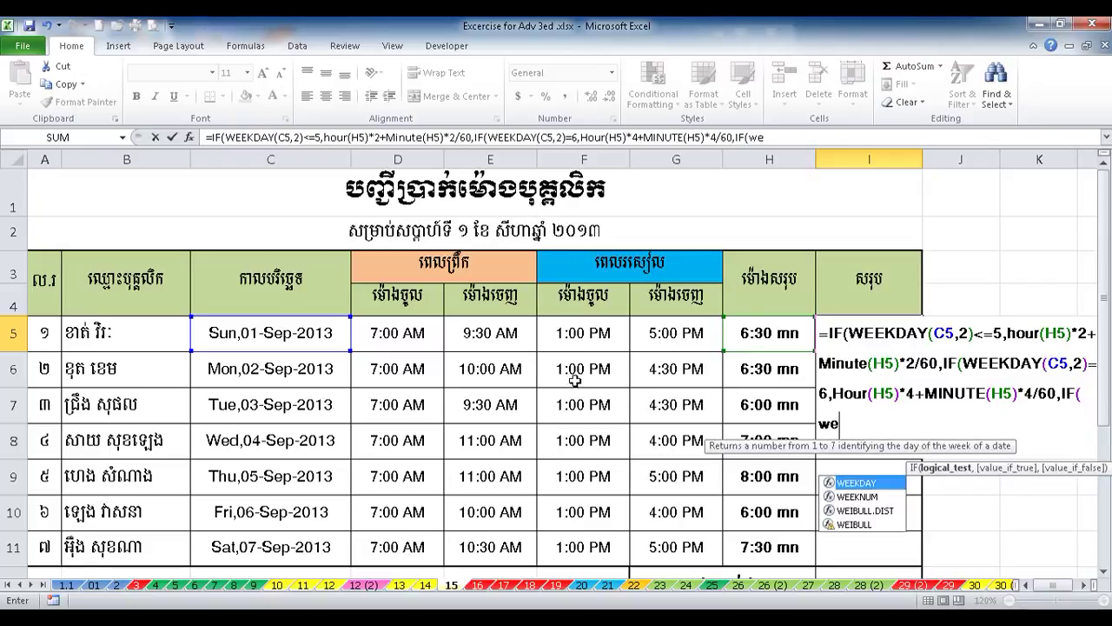
Add the Sunday test WEEKDAY(C5,2)=7 with hour pay HOUR(H5)*5.
double_click(855, 483)
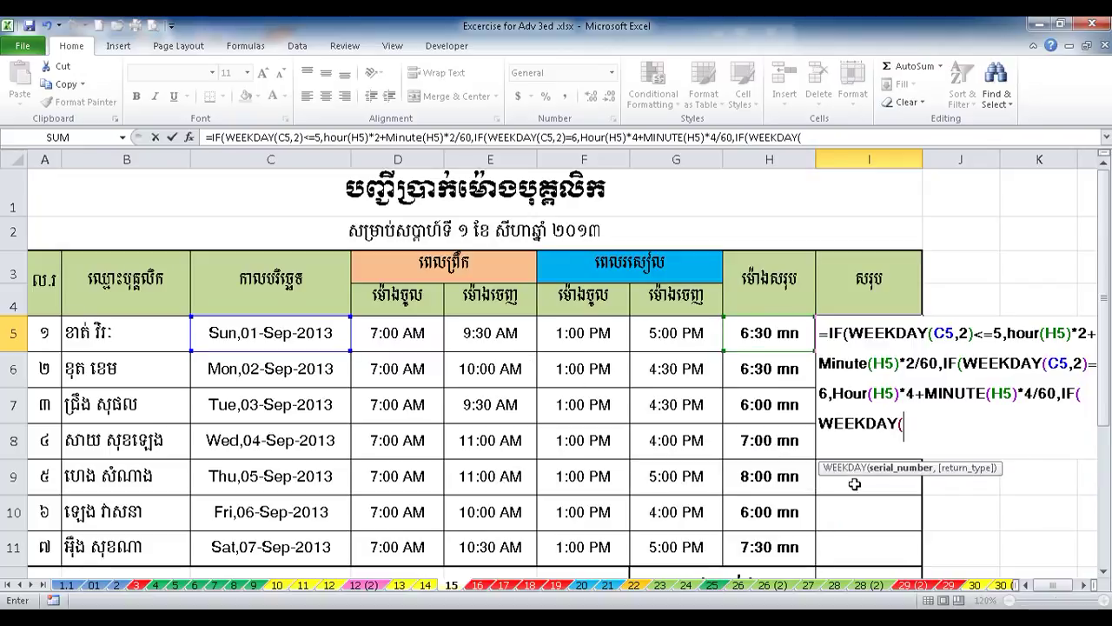
click(289, 323)
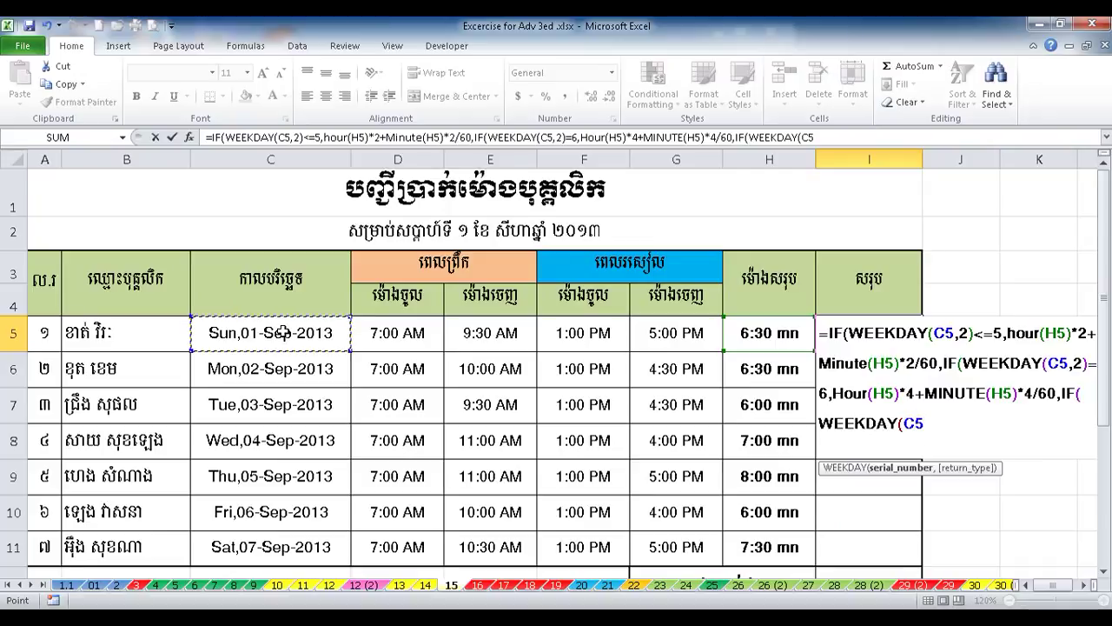
text(,2))
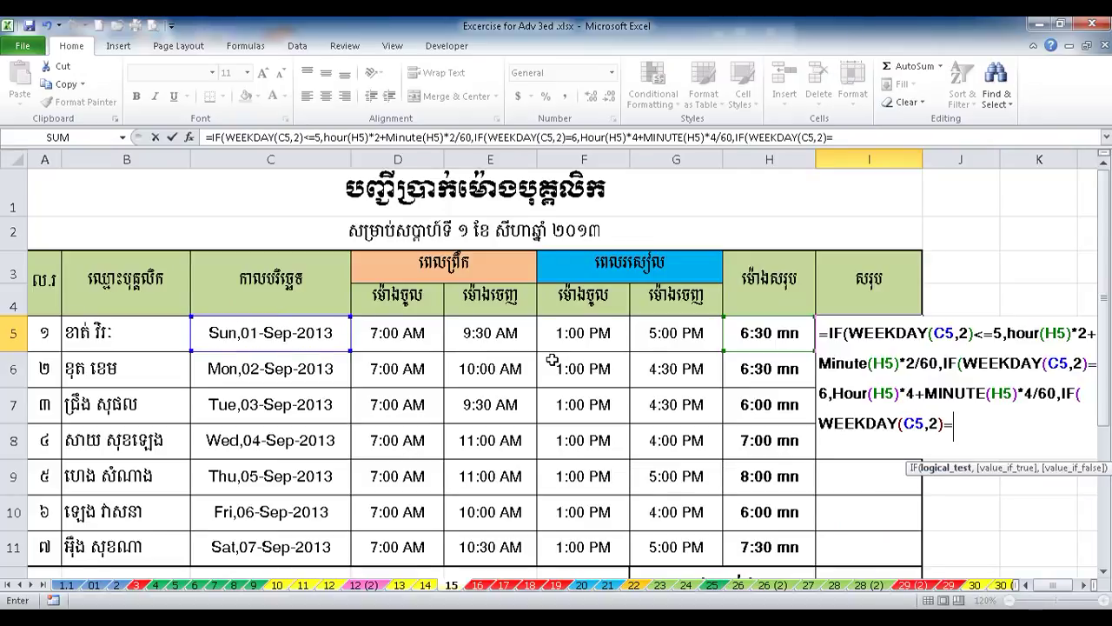
text(=7,h)
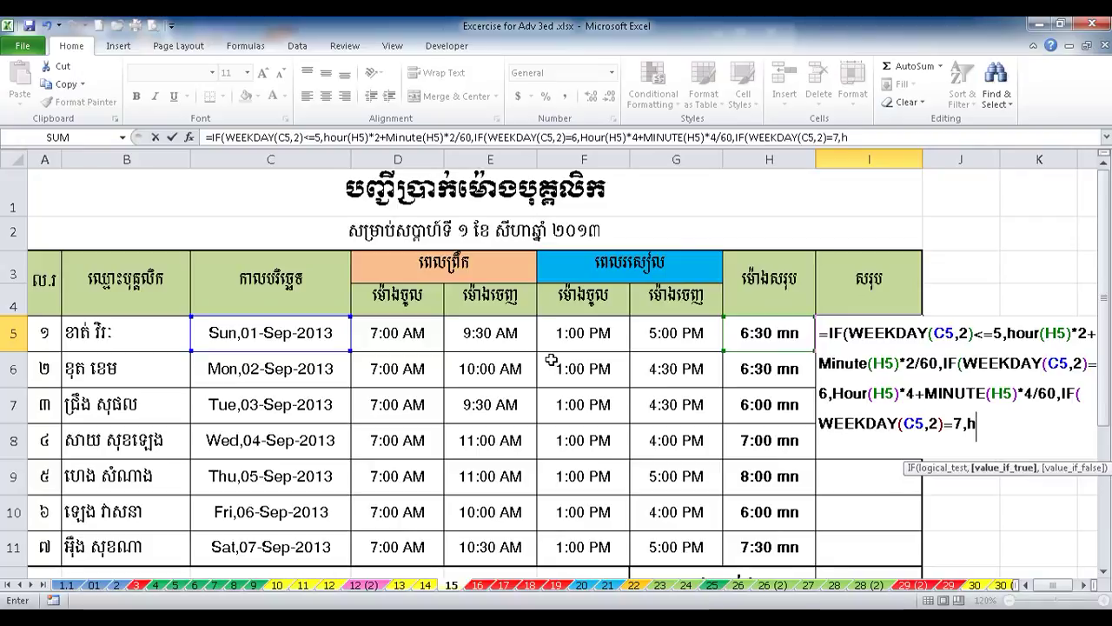
text(ou)
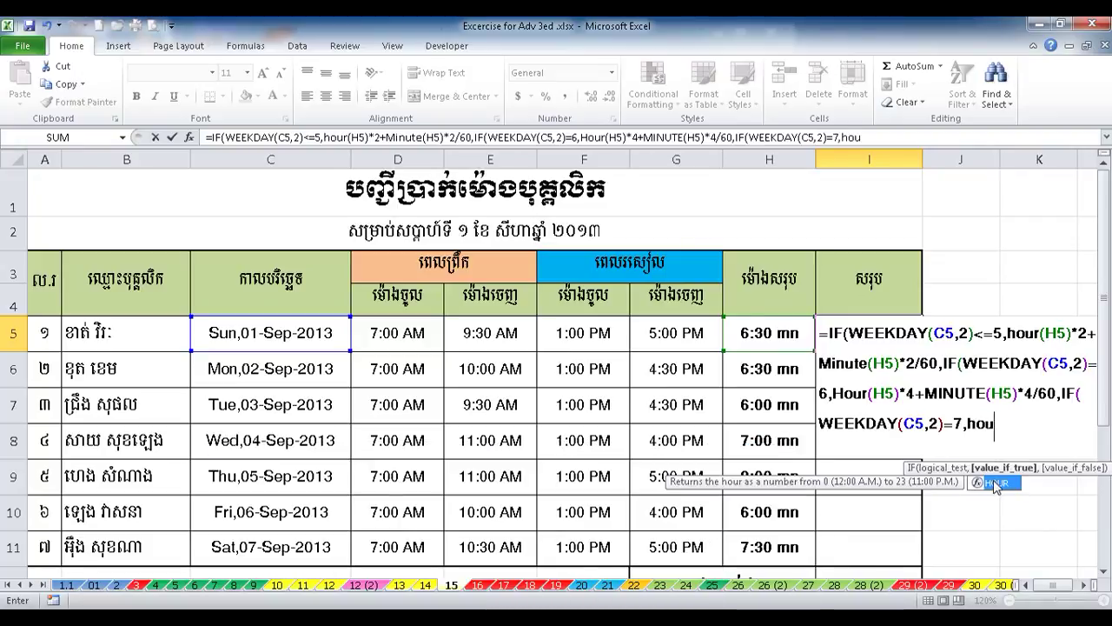
key(Tab)
click(749, 336)
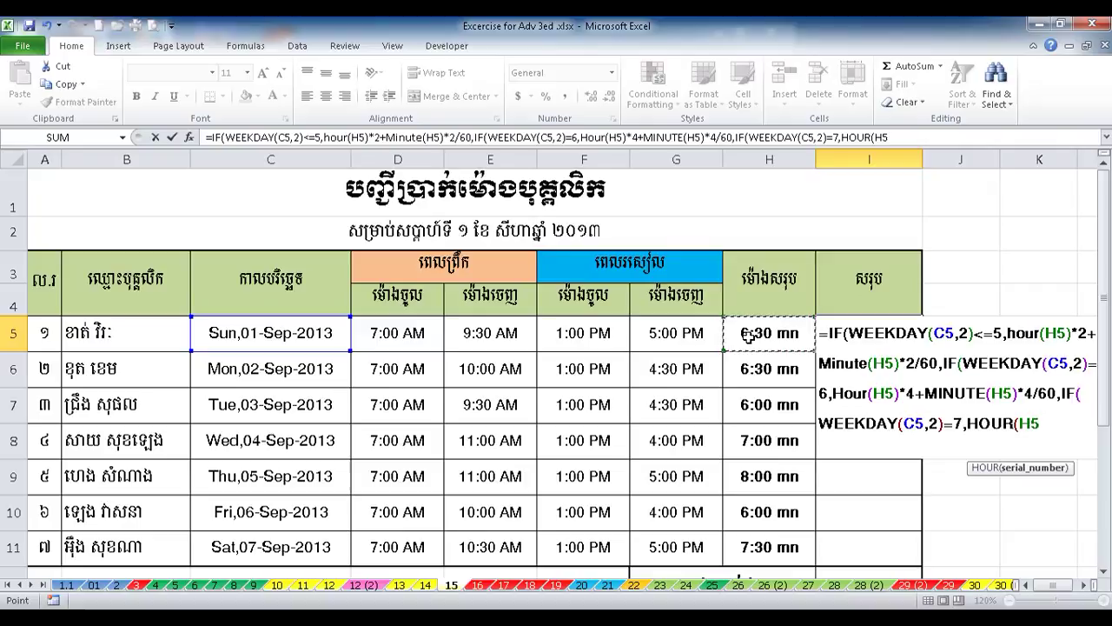
text()*)
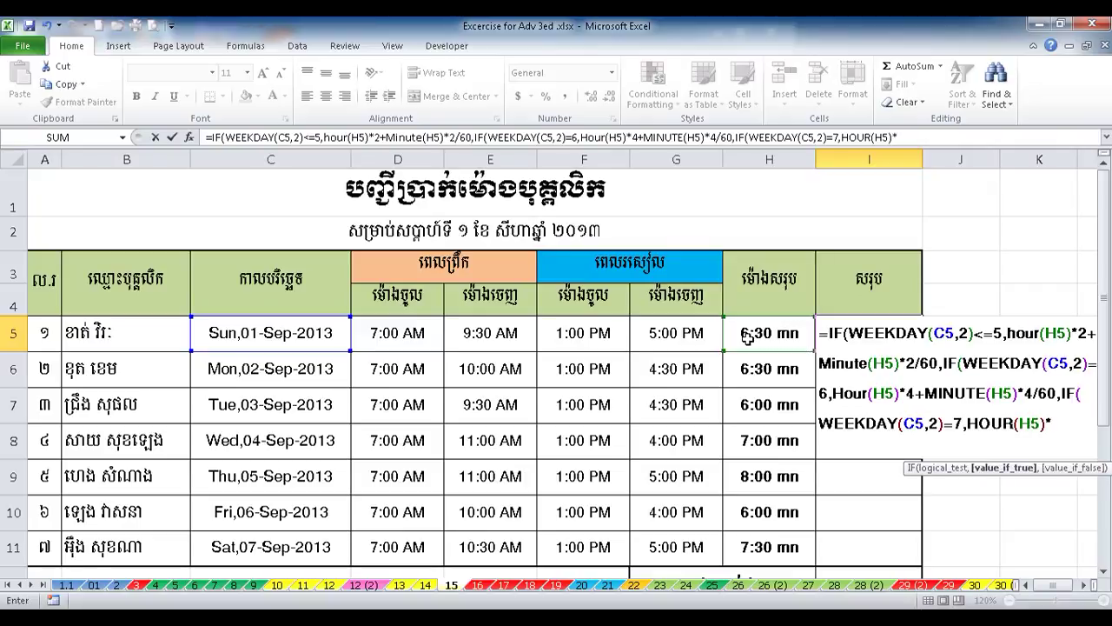
text(5)
scroll(572, 490, down, 3)
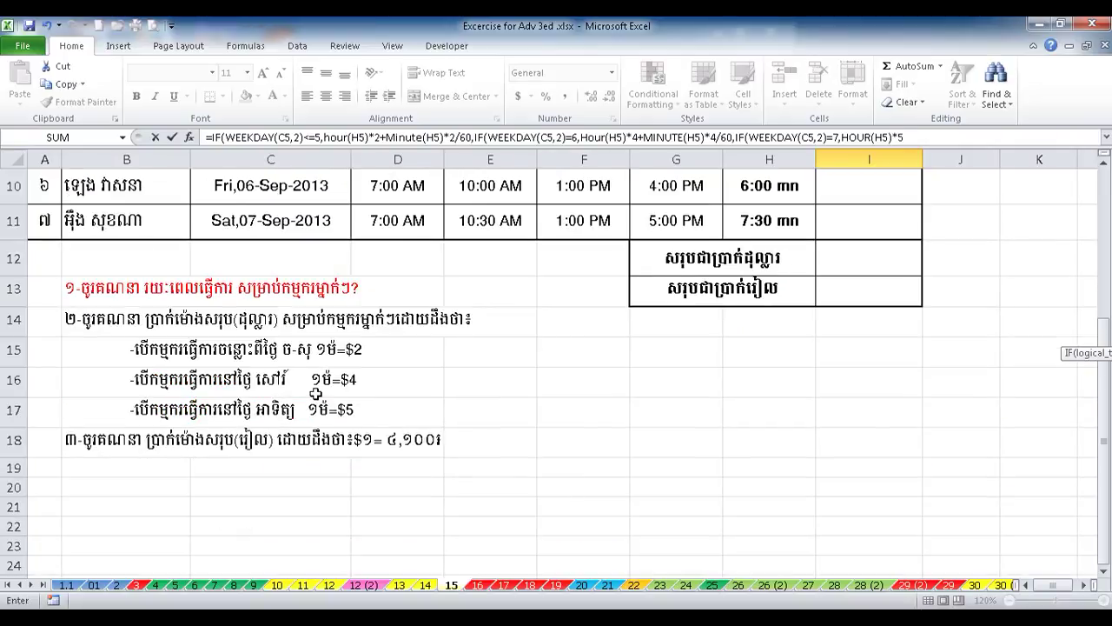
scroll(332, 422, up, 3)
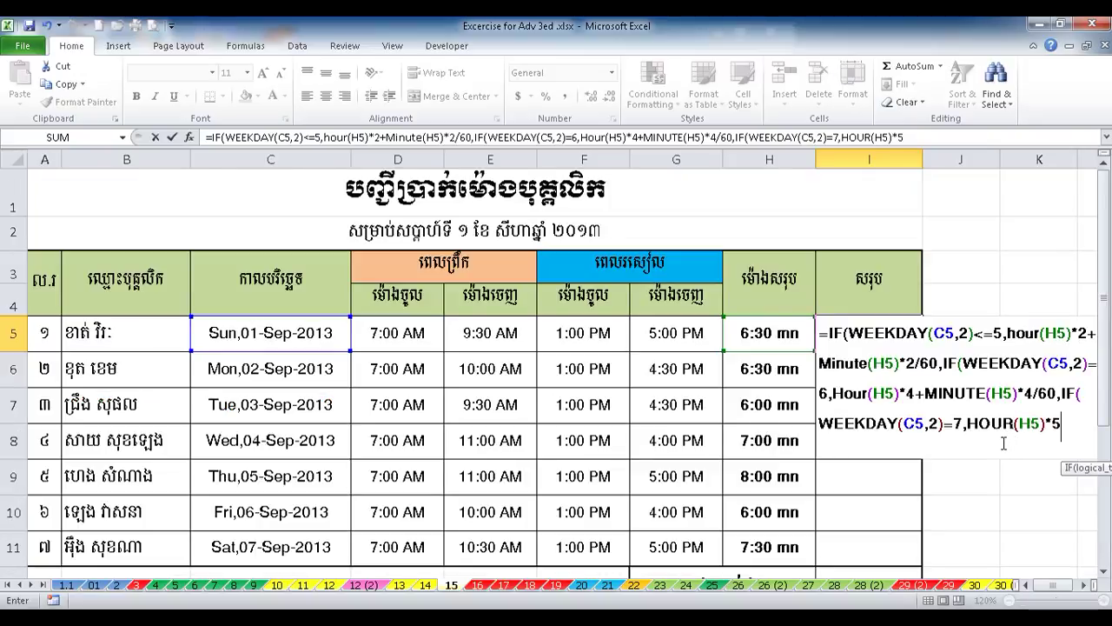
Add the Sunday MINUTE(H5) term, close the parentheses and enter the formula, showing 32.5.
text(+mi)
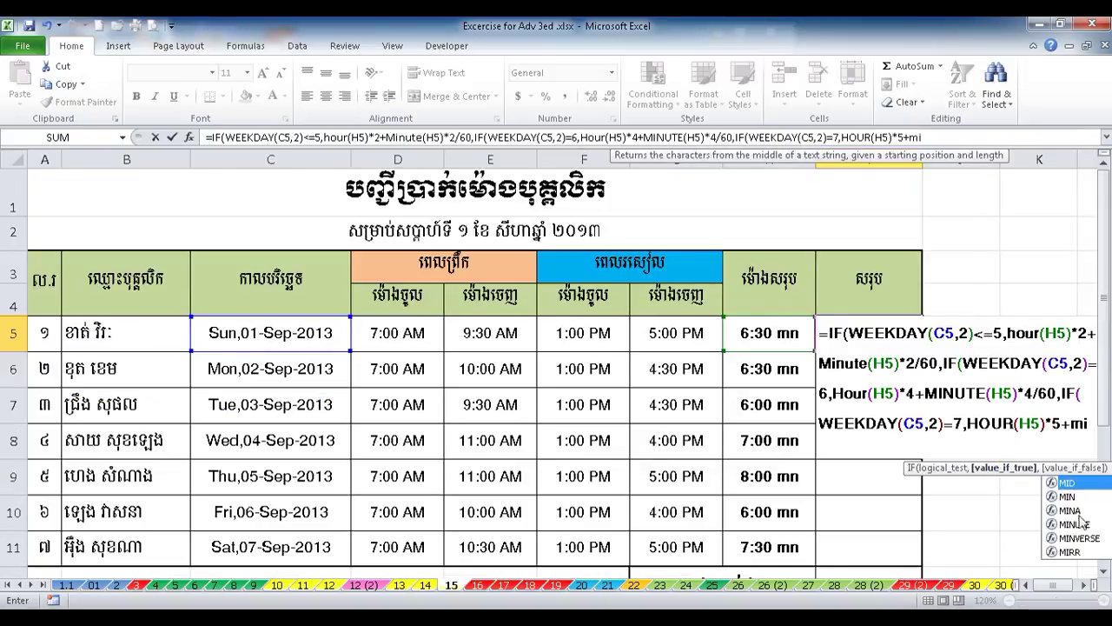
double_click(1075, 524)
click(771, 333)
text()*2)
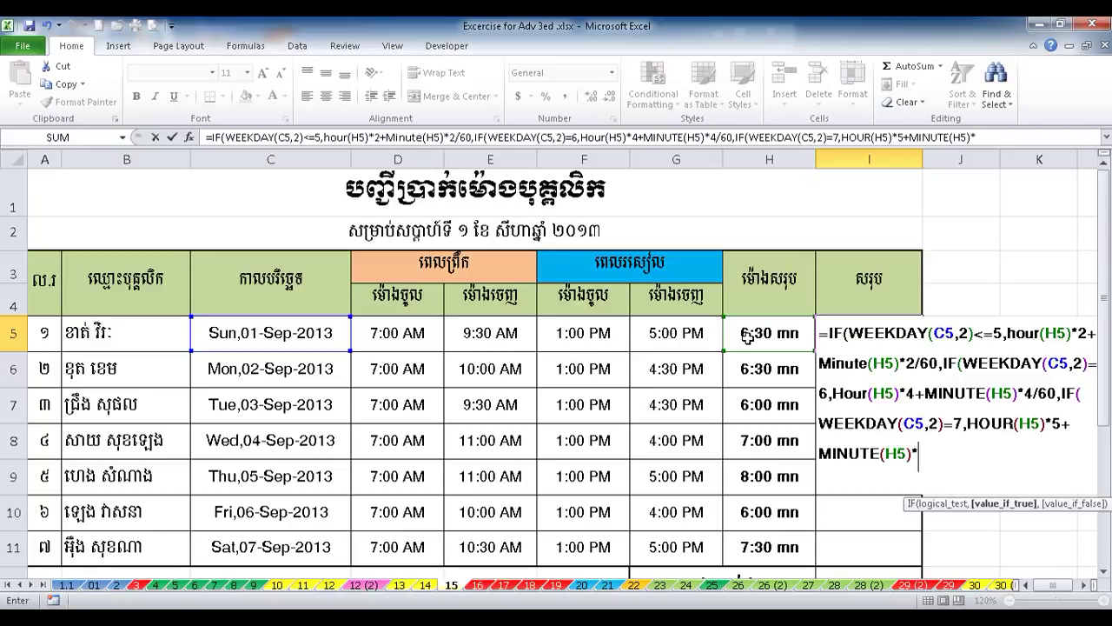
text(/)
text(60)
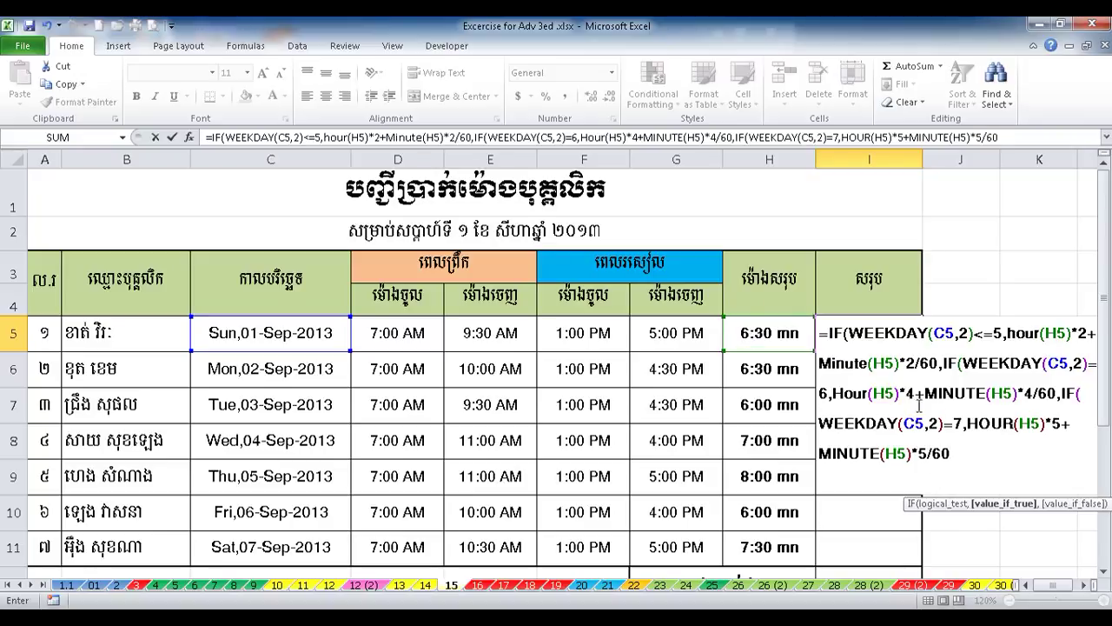
drag(958, 458, 790, 239)
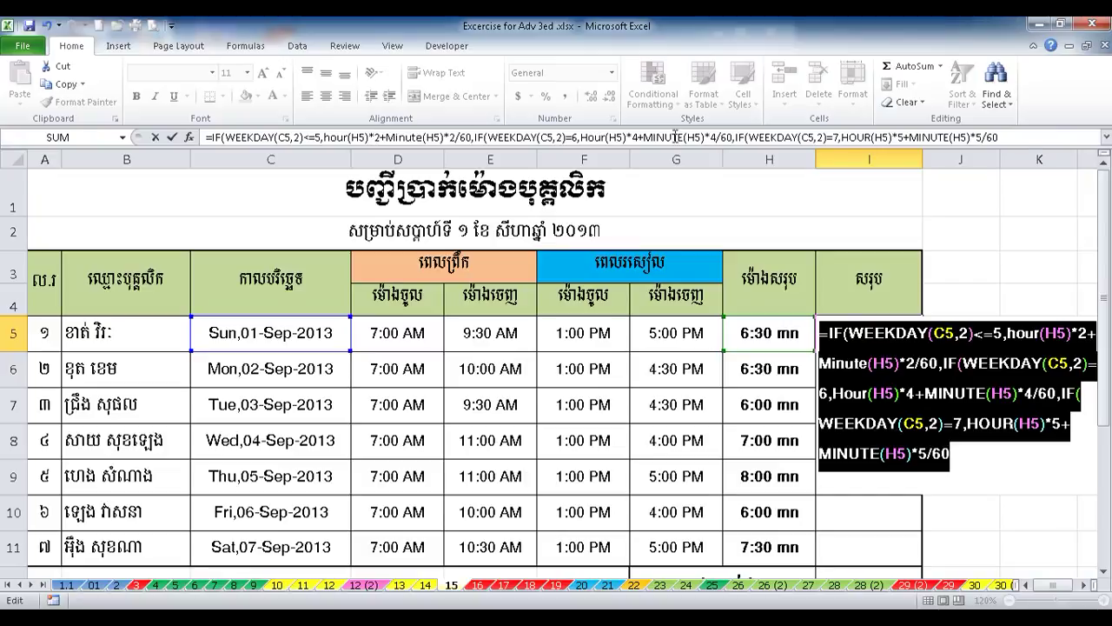
click(965, 462)
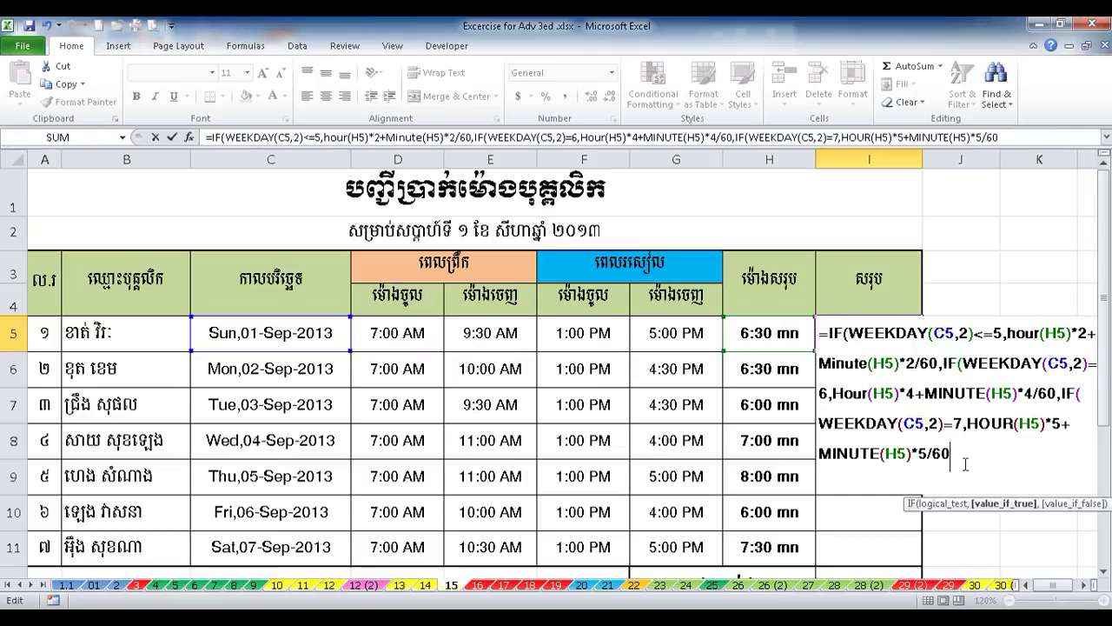
text())
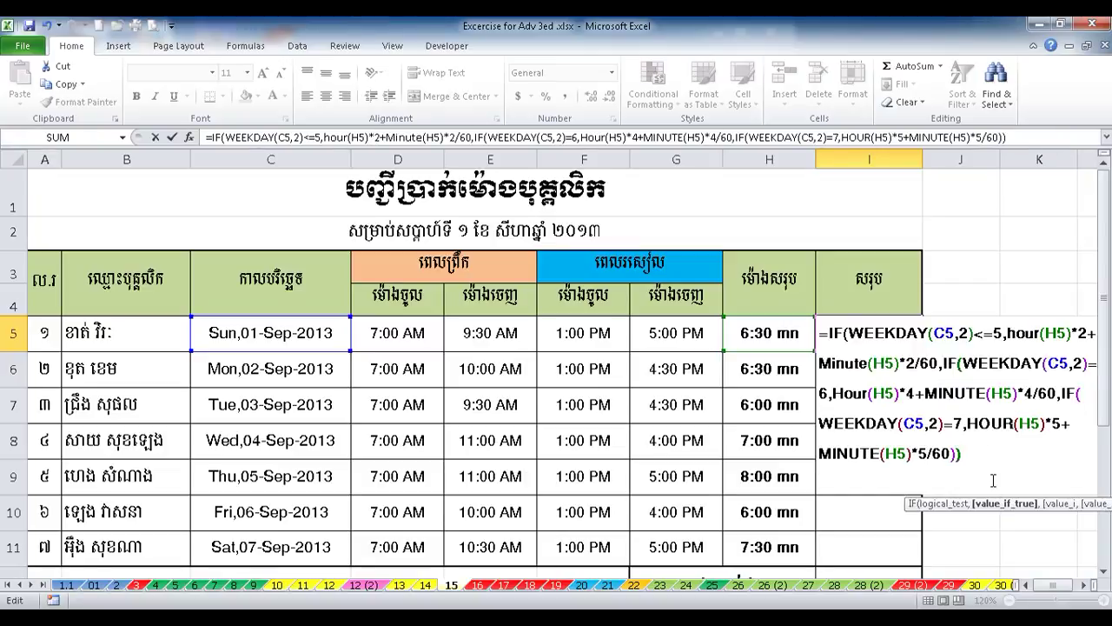
text())
key(Return)
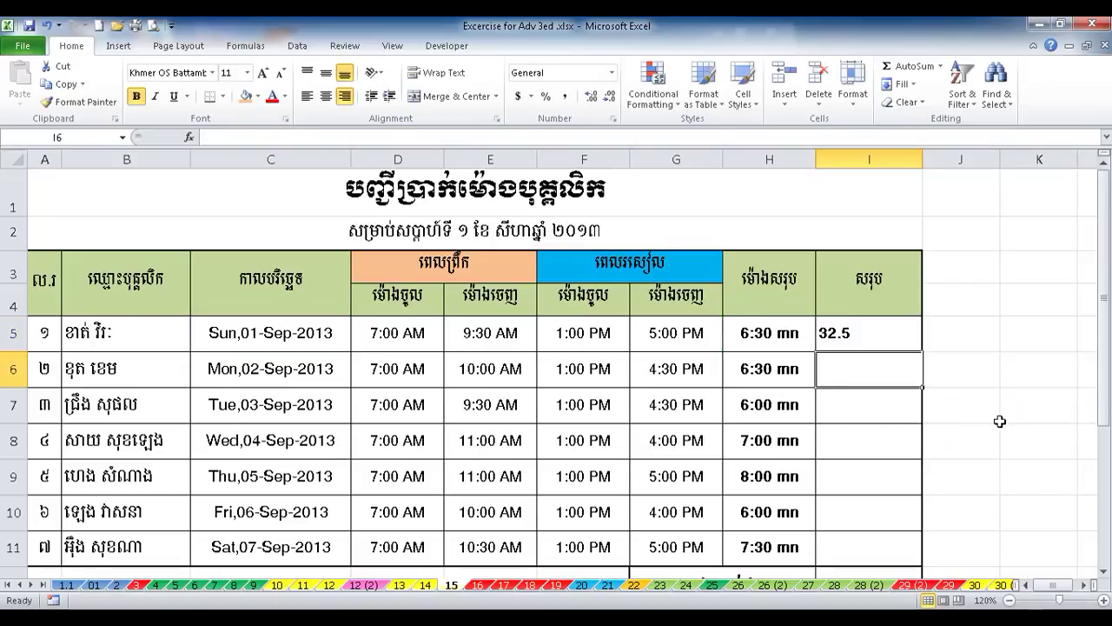
Fill the pay formula down to I11 in Accounting dollar format, then check I7 and I9.
click(864, 335)
drag(923, 351, 923, 565)
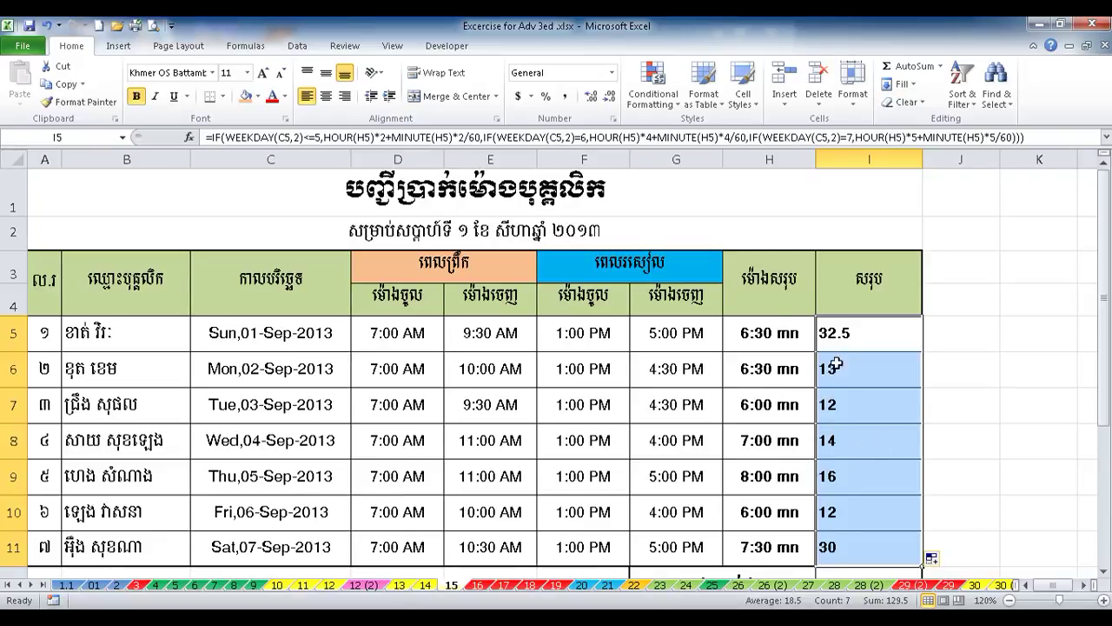
click(518, 97)
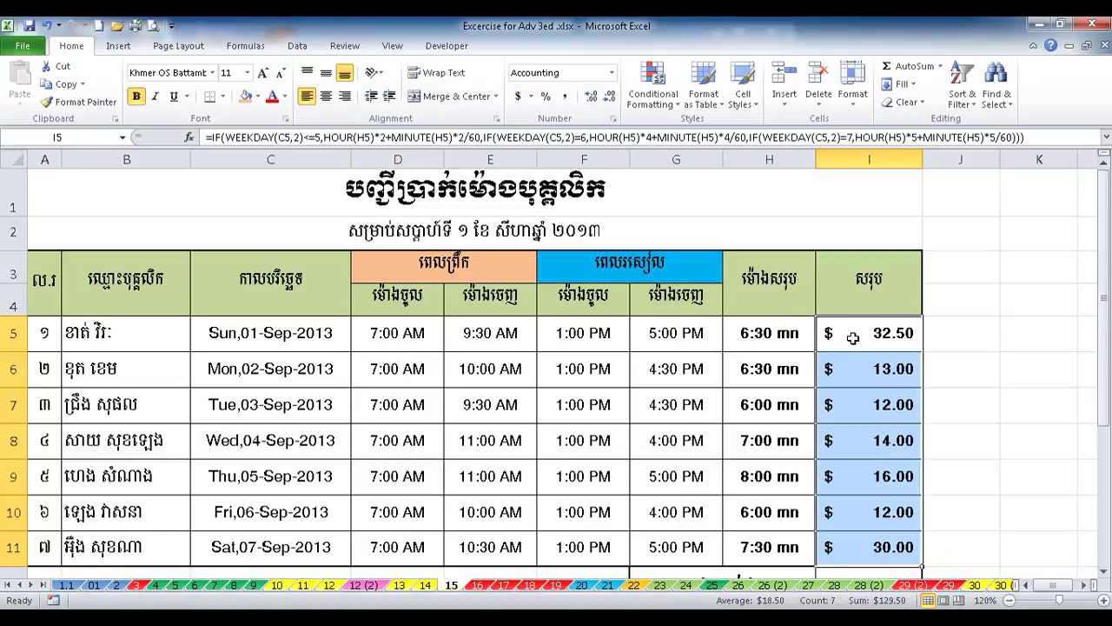
click(853, 338)
click(848, 404)
click(848, 476)
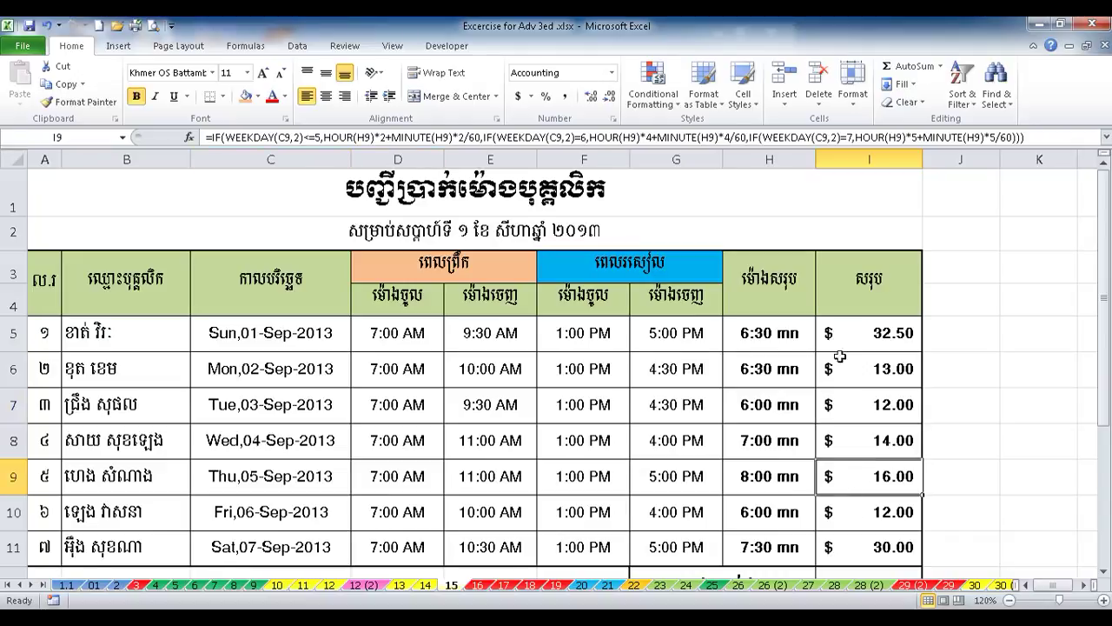
Inspect I5's formula, highlighting the weekday <=5 condition and its pay calculation.
double_click(849, 335)
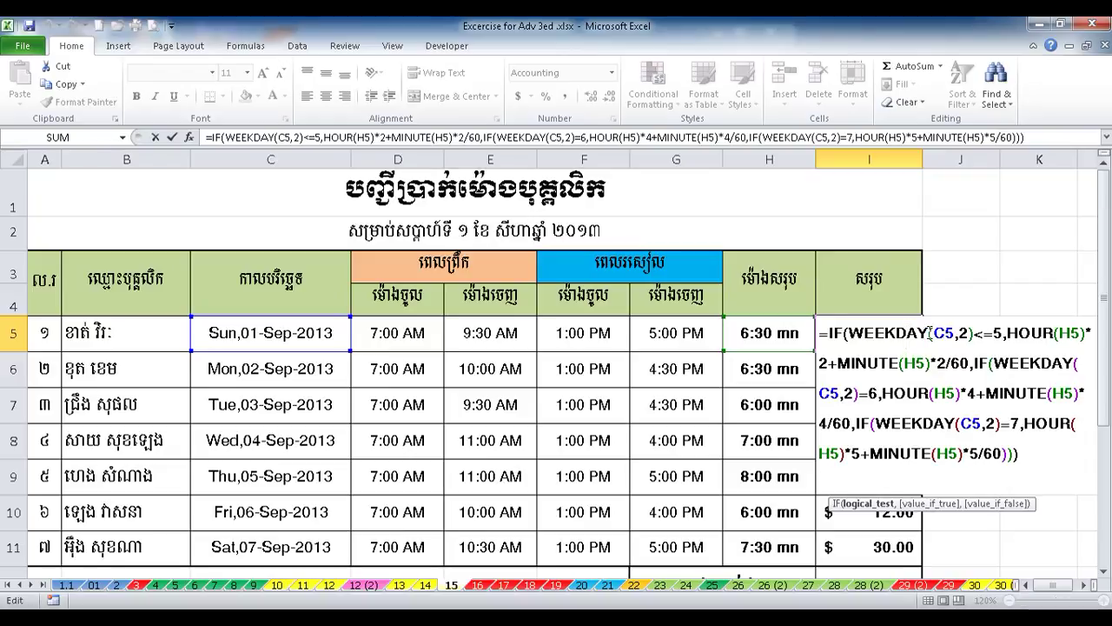
scroll(879, 365, down, 1)
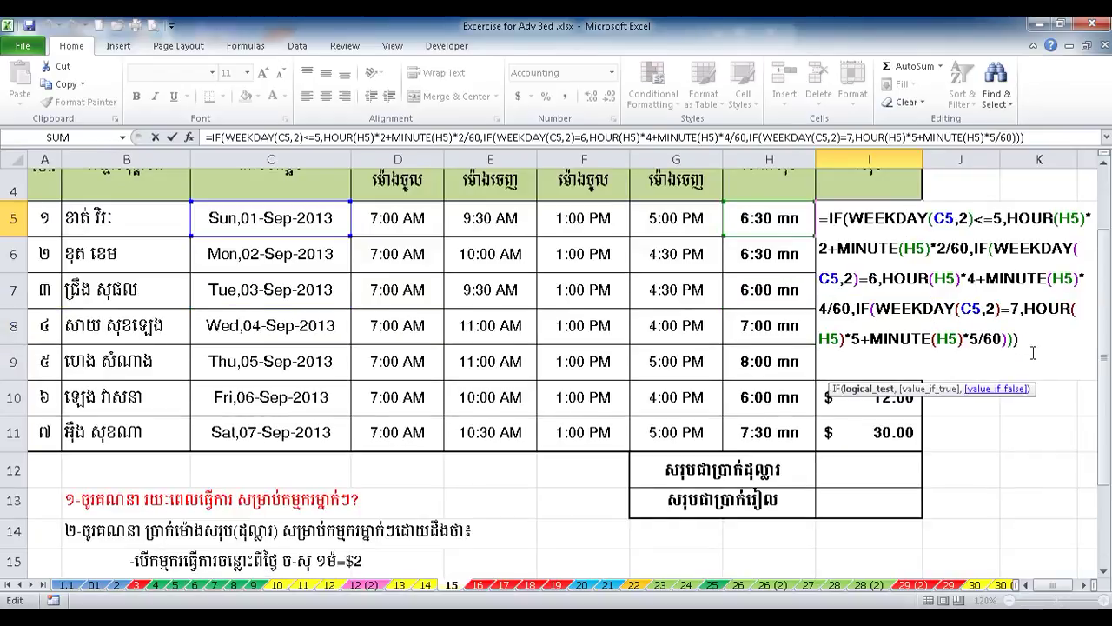
drag(976, 219, 1003, 219)
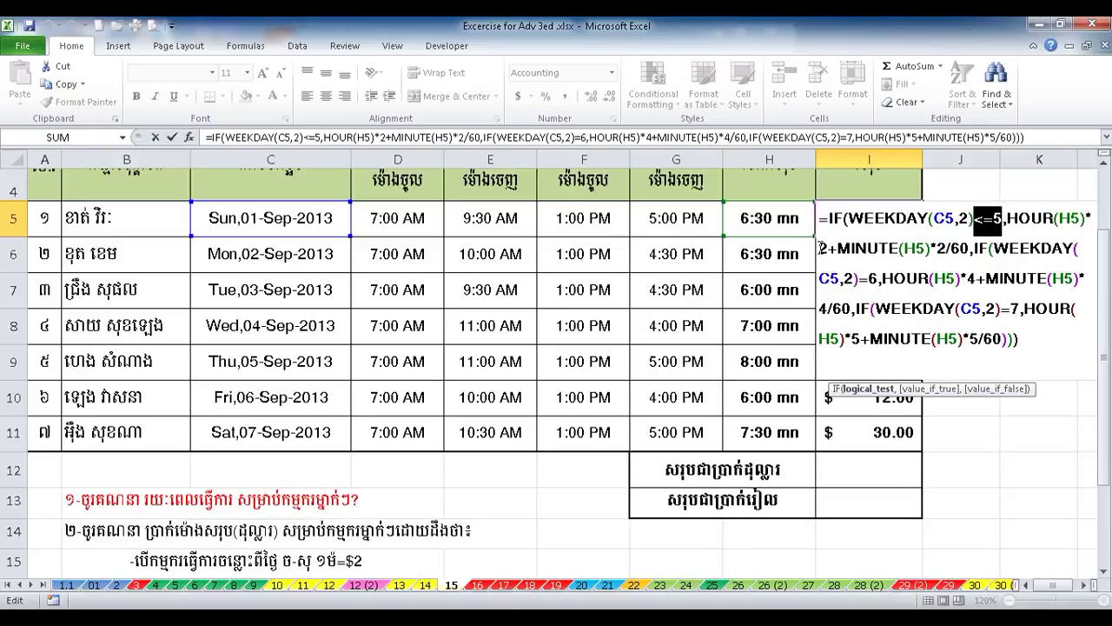
drag(820, 249, 831, 249)
key(shift+Right)
key(shift+Right)
key(shift+Right)
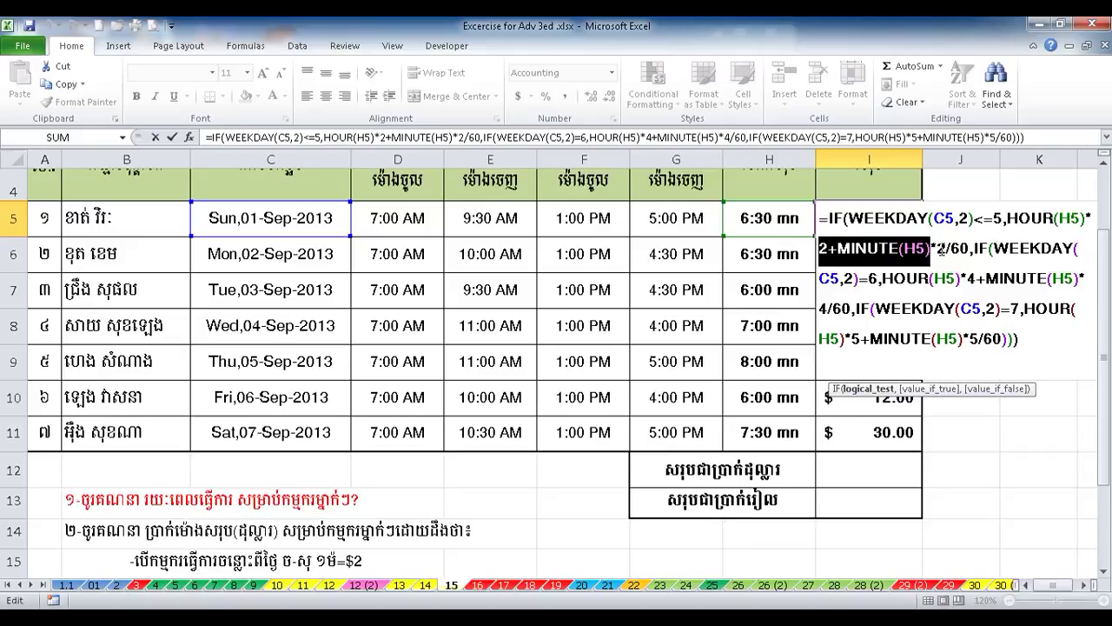
key(shift+Right)
key(shift+Right)
key(shift+Right)
key(shift+Right)
scroll(284, 538, down, 1)
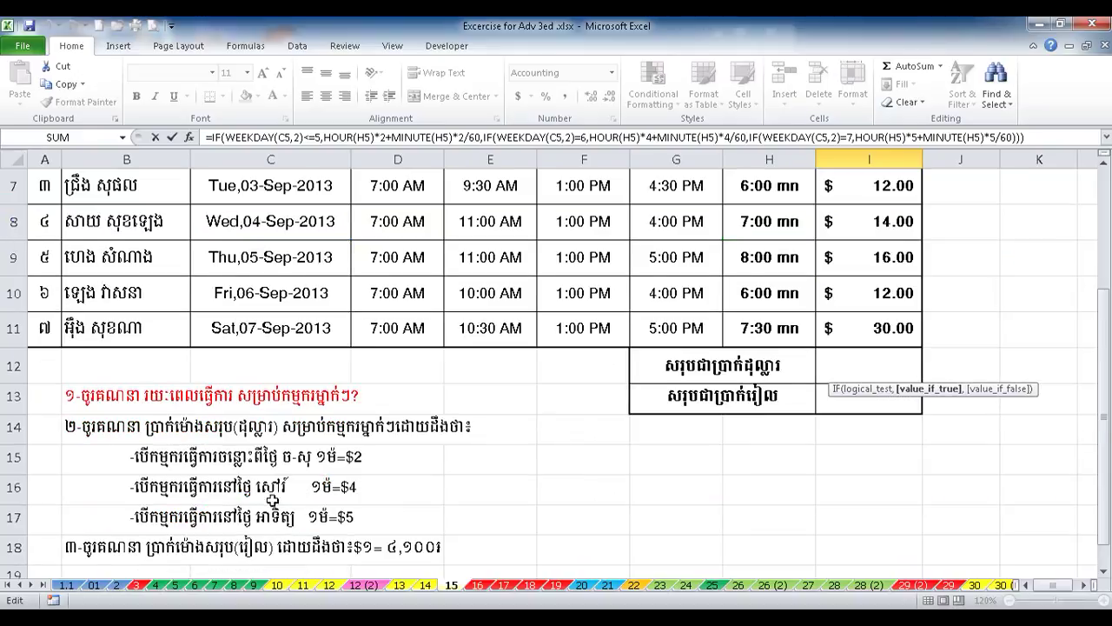
scroll(706, 474, up, 2)
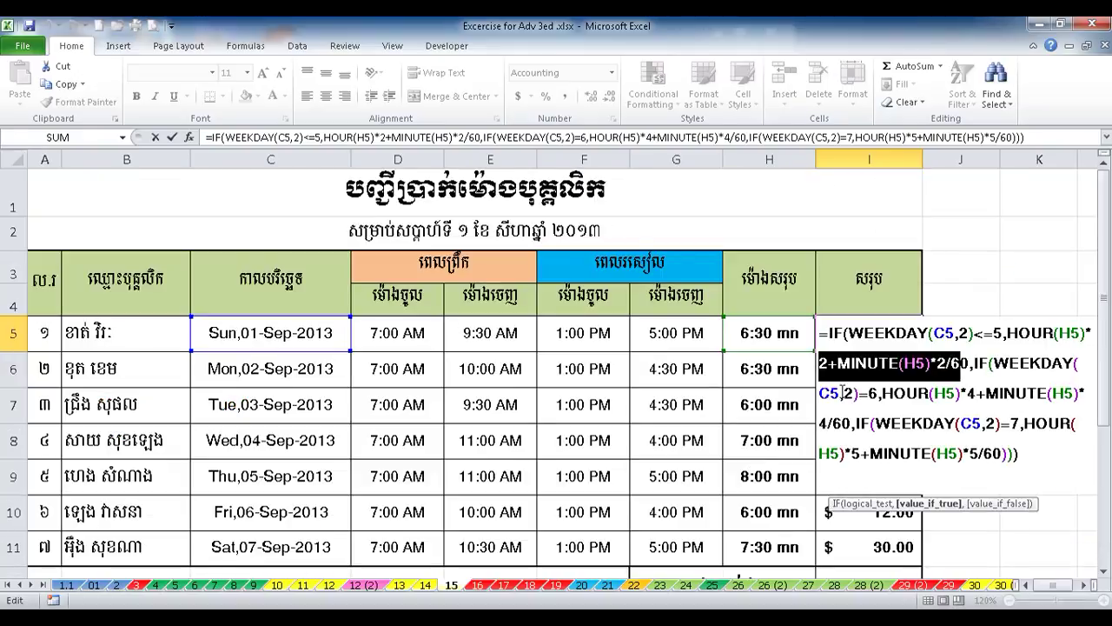
Check the Saturday =6 and Sunday =7 conditions and rates, then recommit I5's formula.
drag(854, 394, 879, 393)
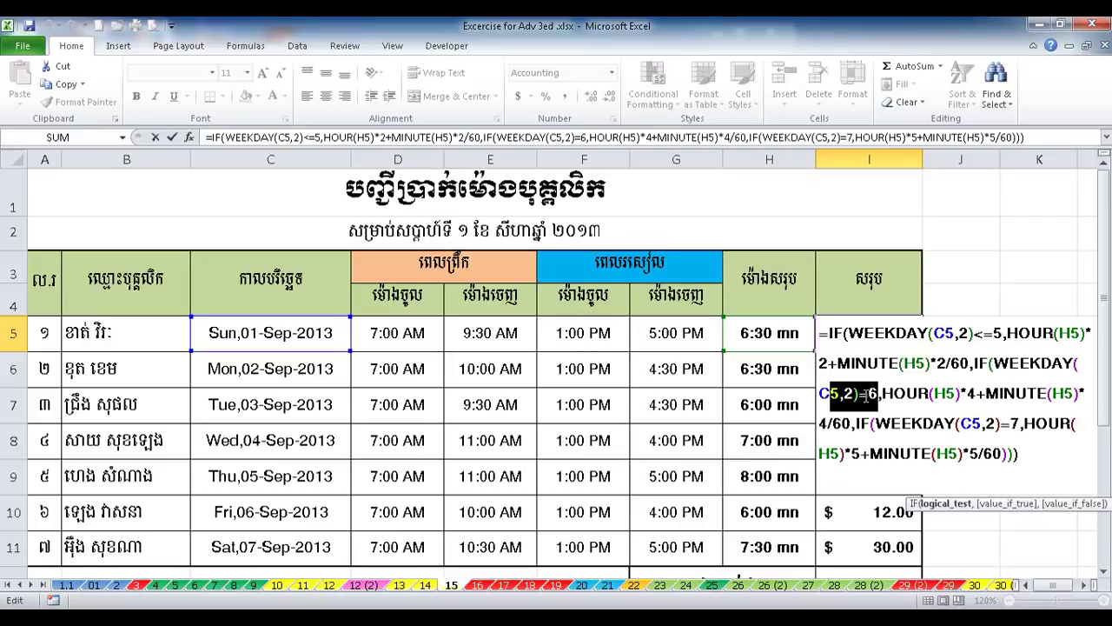
drag(967, 394, 1077, 393)
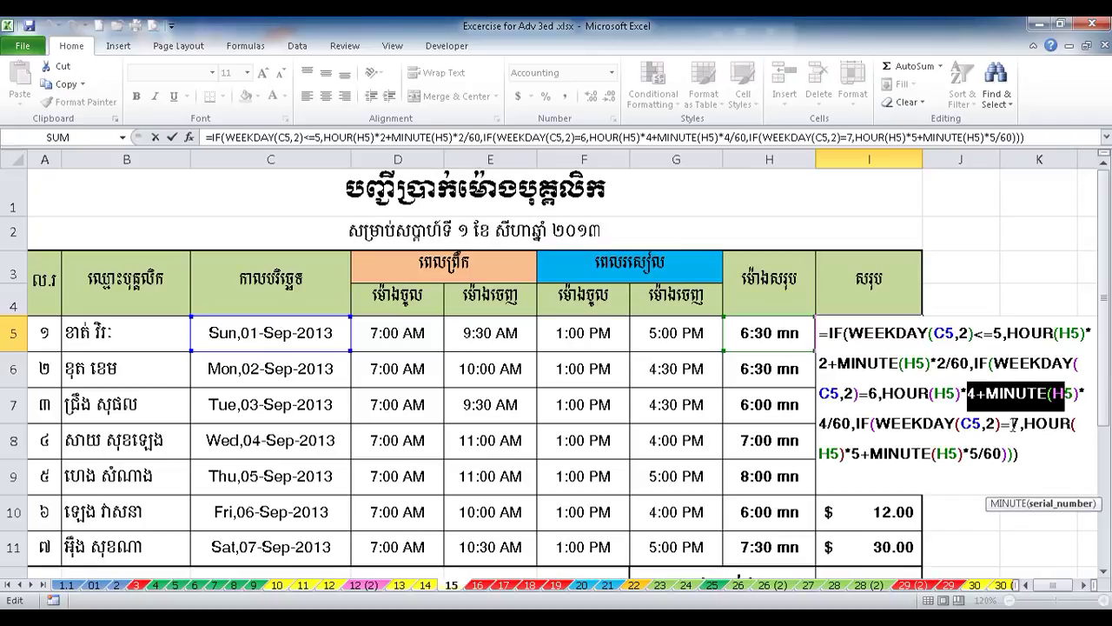
drag(1002, 425, 1026, 423)
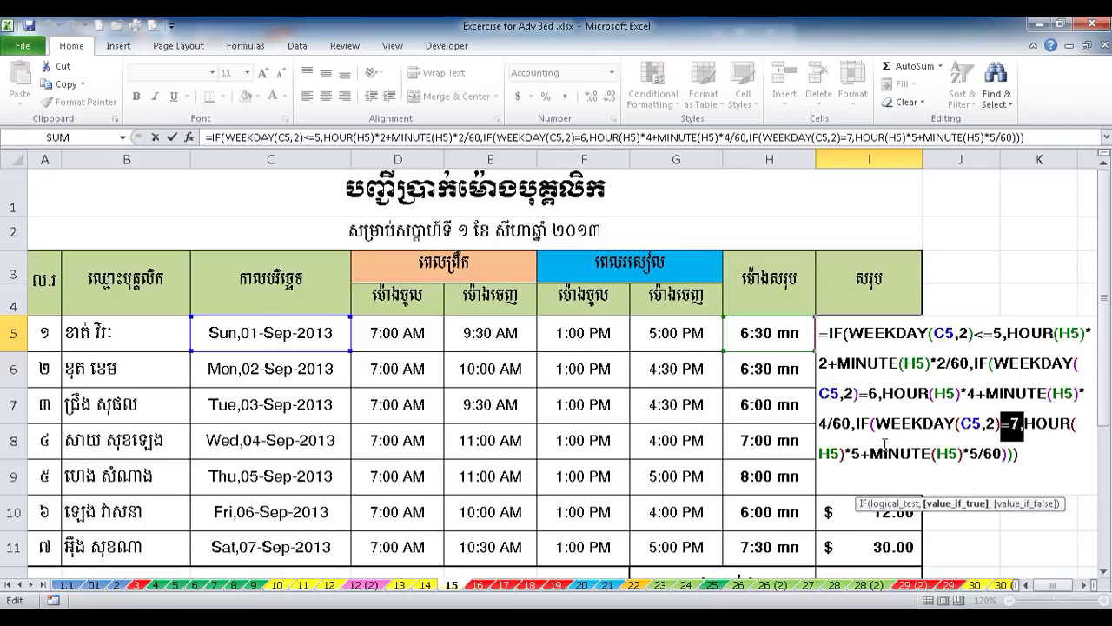
drag(847, 458, 987, 458)
click(1039, 460)
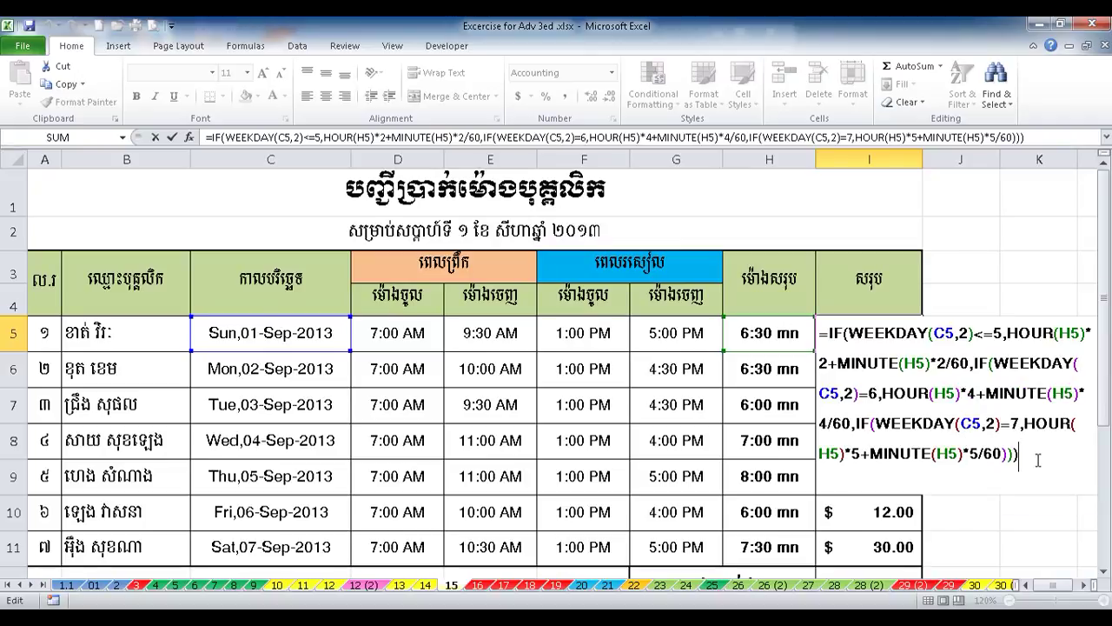
key(Return)
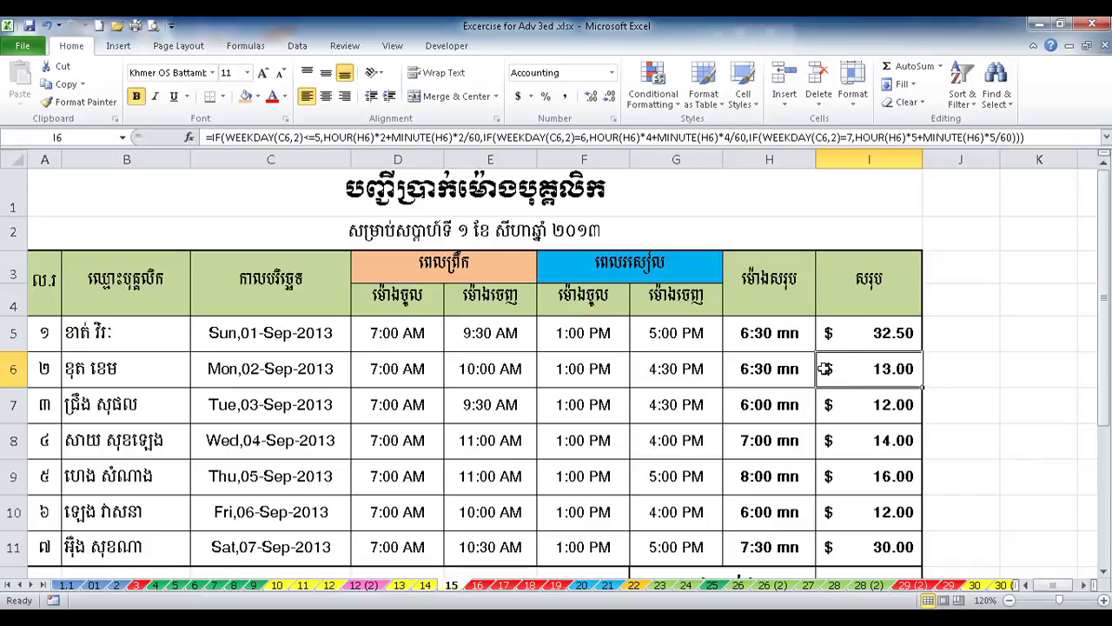
click(853, 337)
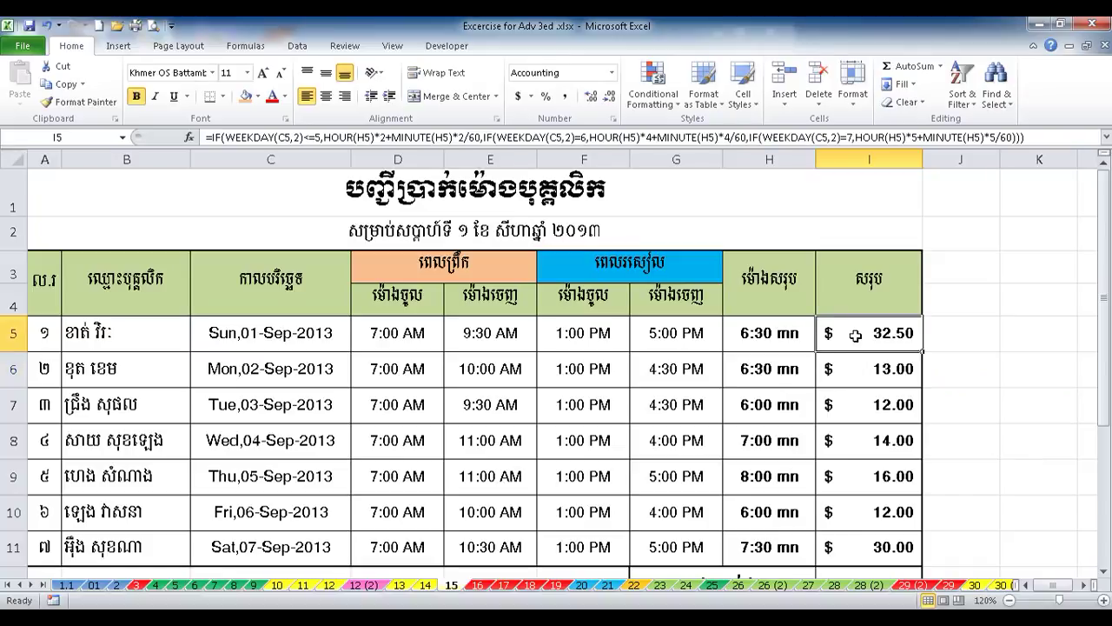
click(1030, 397)
Sum the pay I5:I11 into I12 with AutoSum, giving $129.50.
scroll(1014, 415, down, 1)
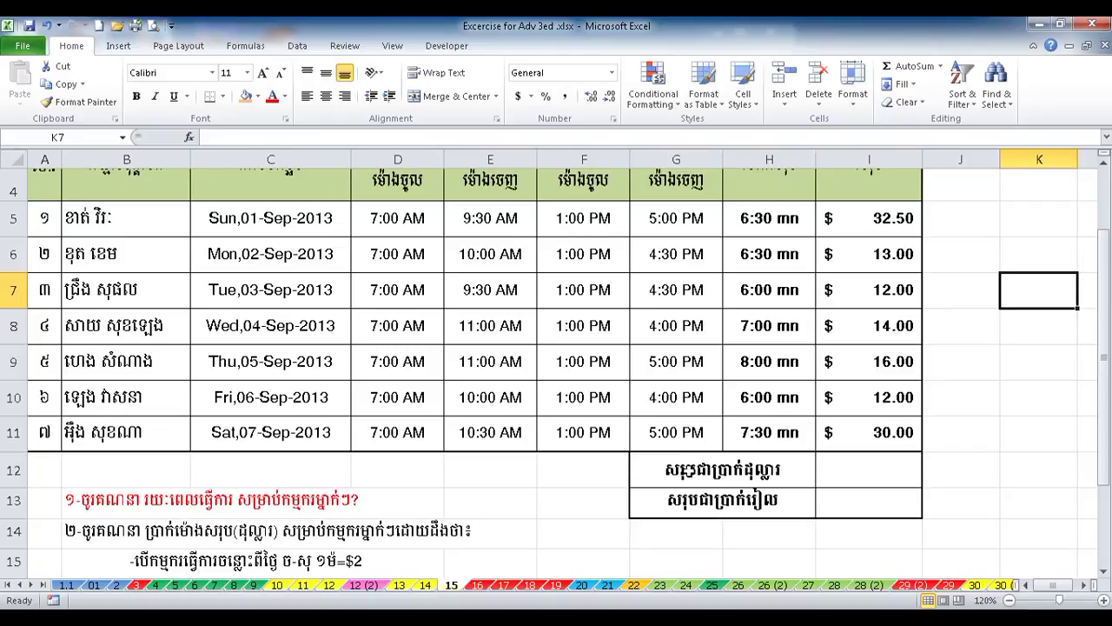
click(721, 469)
click(869, 469)
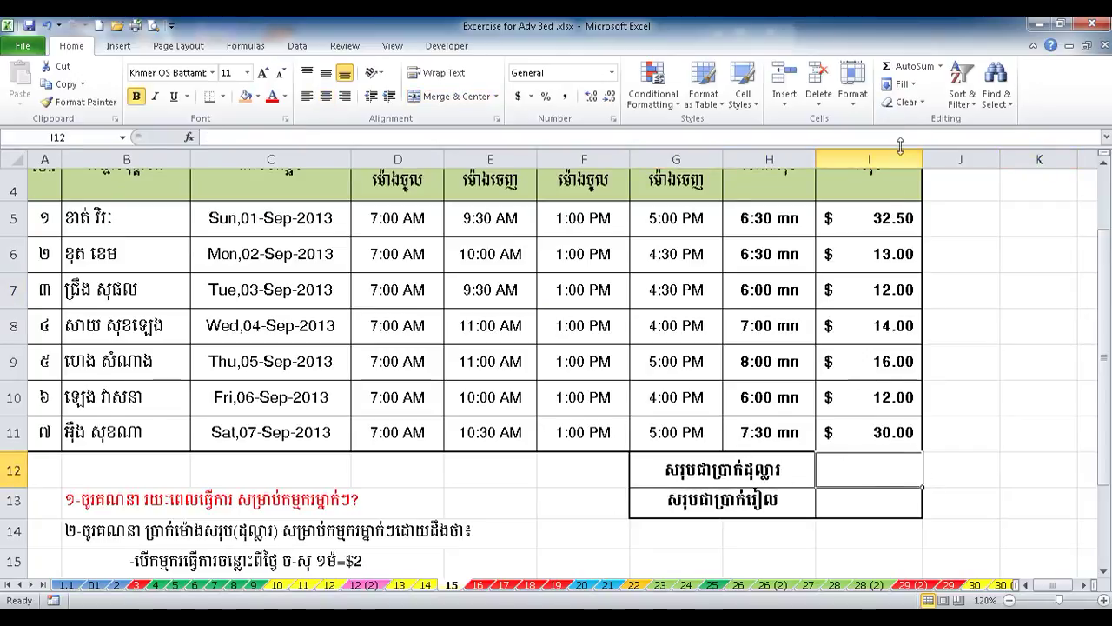
click(912, 66)
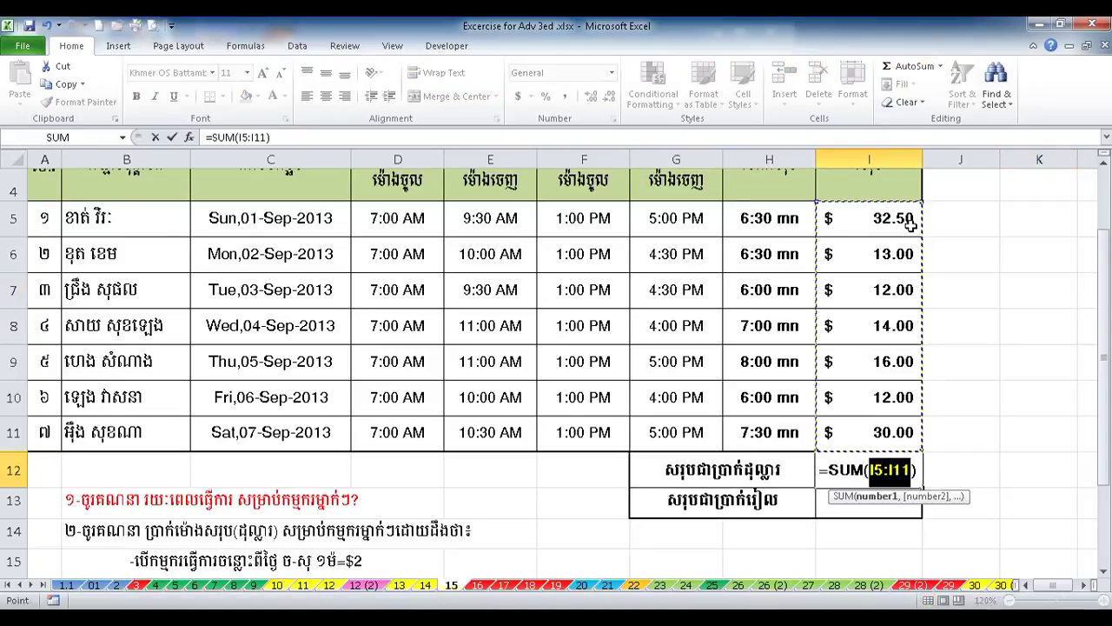
key(Return)
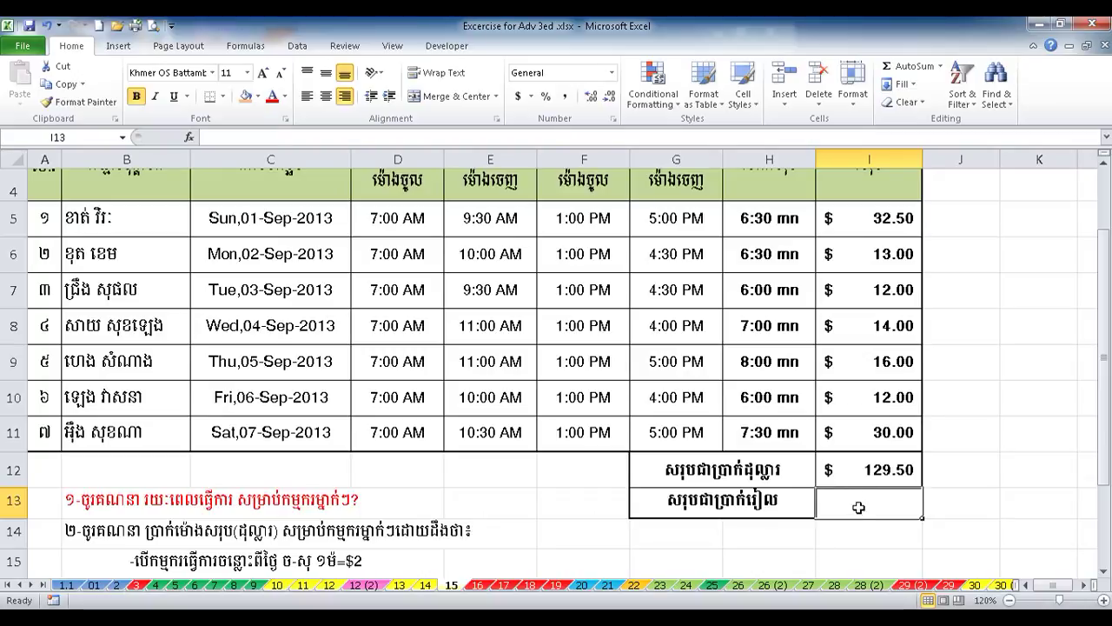
Enter =I12*4100 in I13 for 530,950 riel and widen column I to fit.
scroll(719, 516, down, 1)
scroll(385, 519, down, 1)
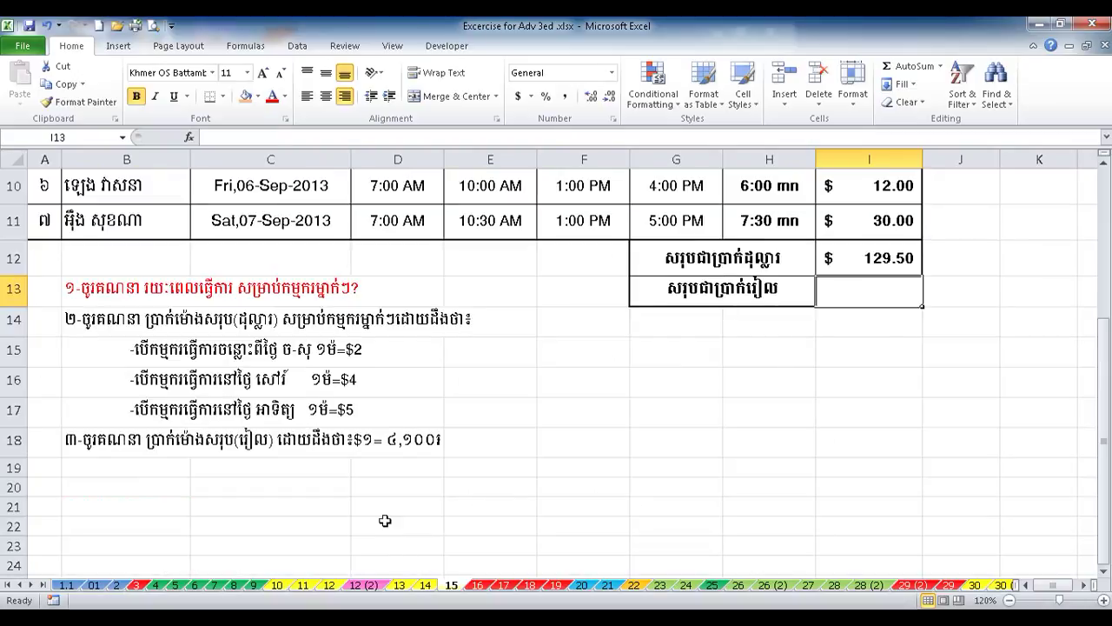
scroll(863, 462, up, 1)
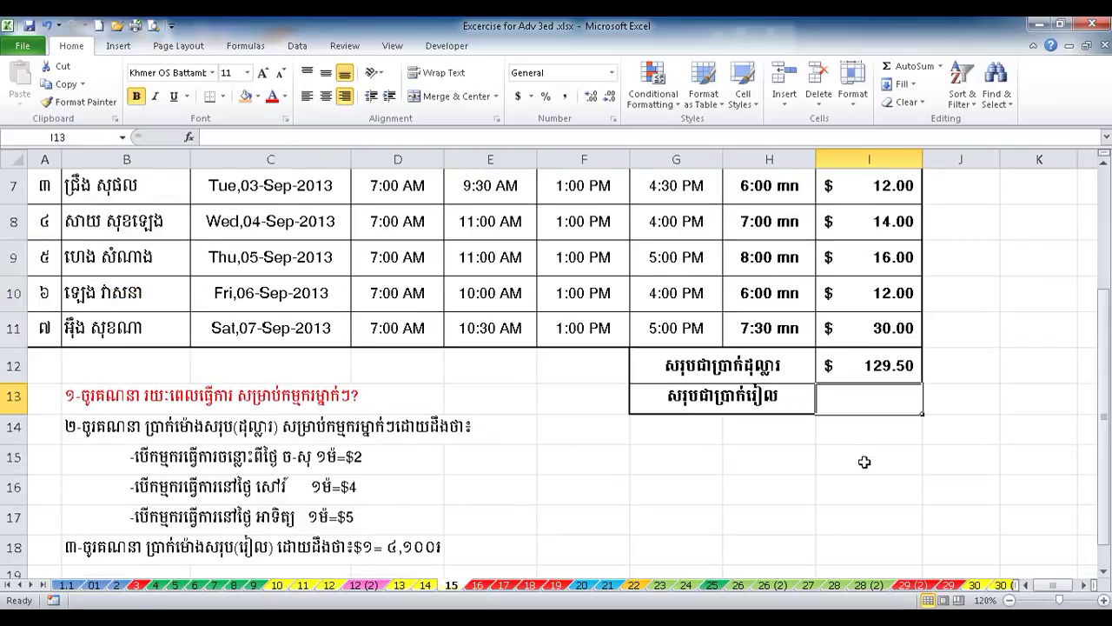
text(=)
key(Up)
text(*4100)
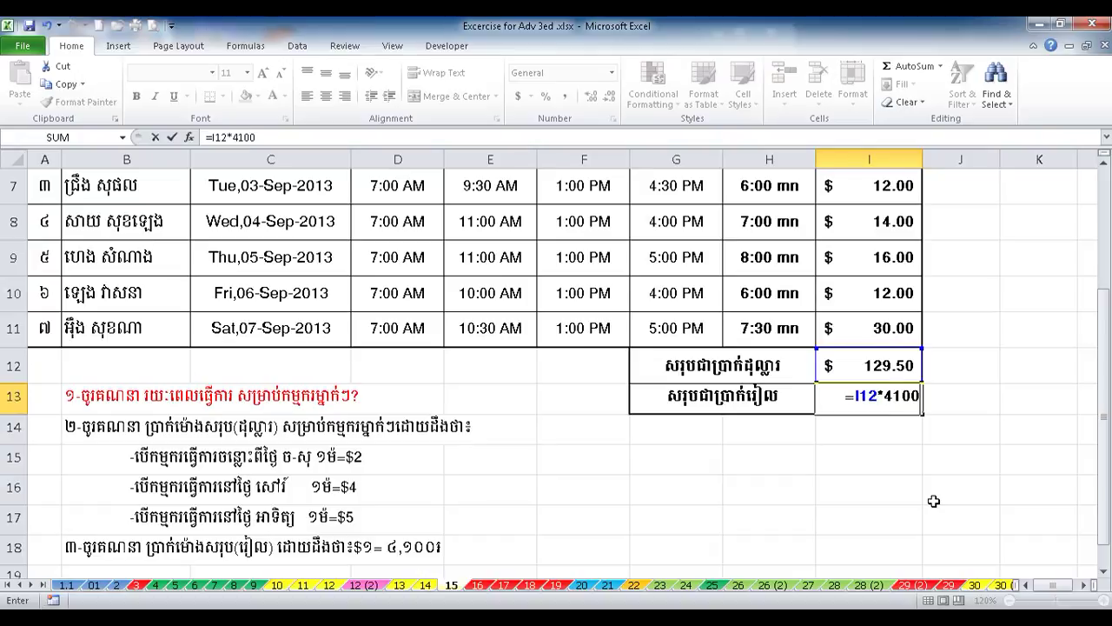
key(Return)
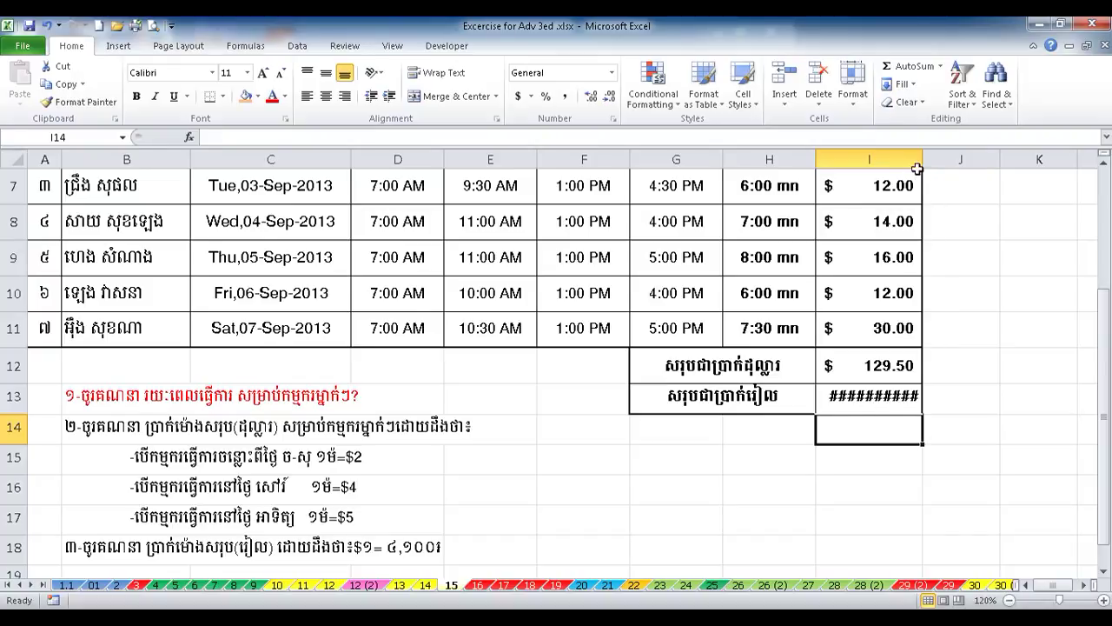
drag(923, 159, 956, 159)
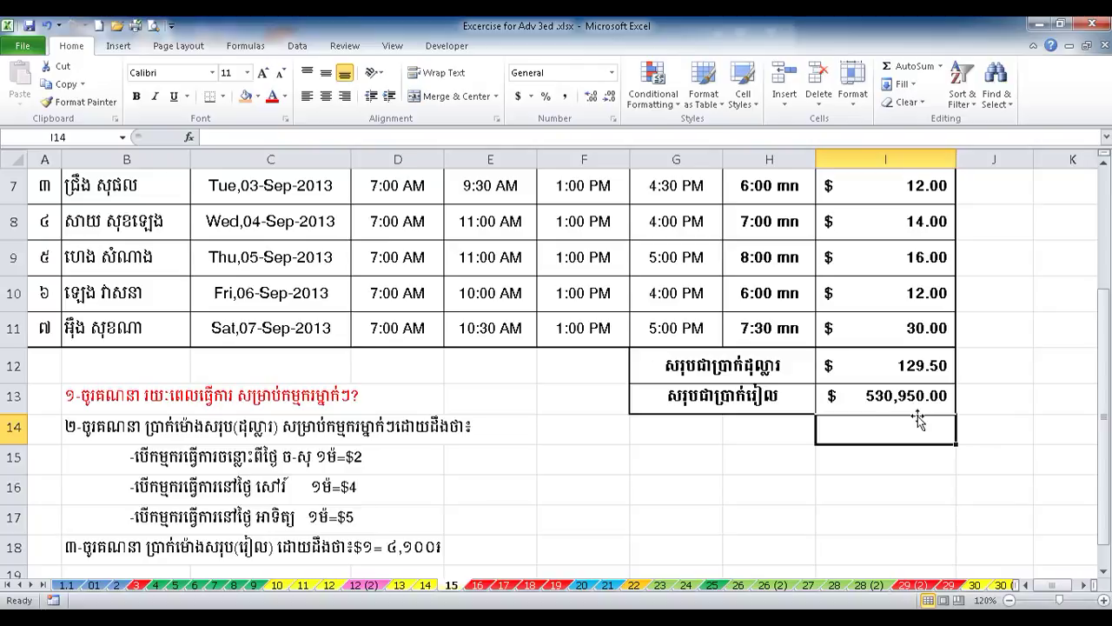
click(886, 400)
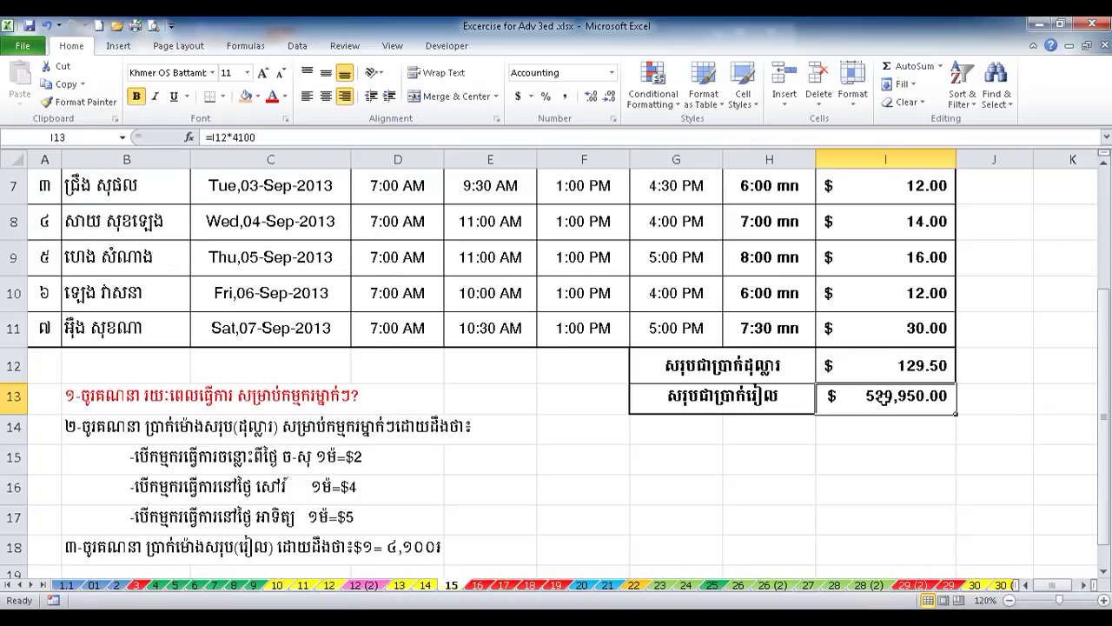
Clear the existing number format code for I13 under the Custom category of Format Cells.
right_click(868, 398)
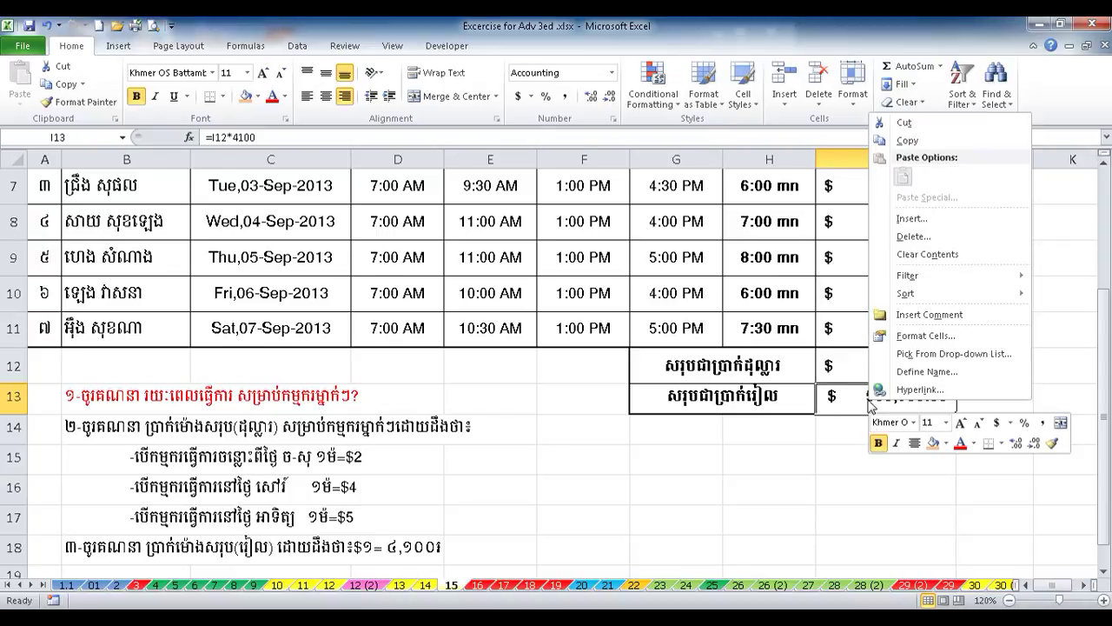
click(911, 337)
drag(867, 145, 370, 106)
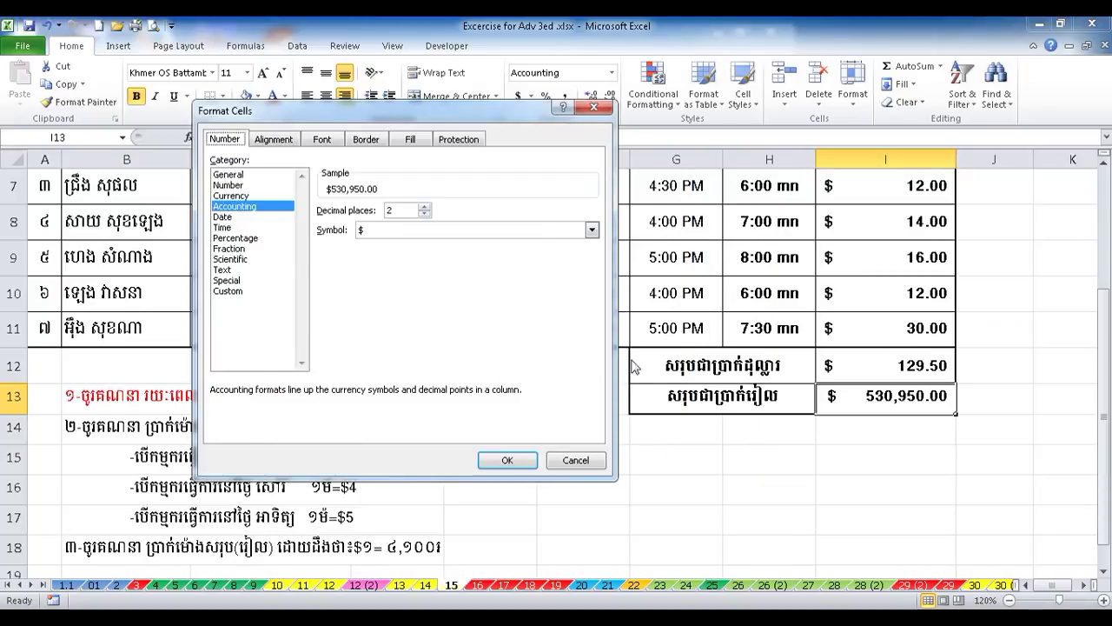
click(244, 292)
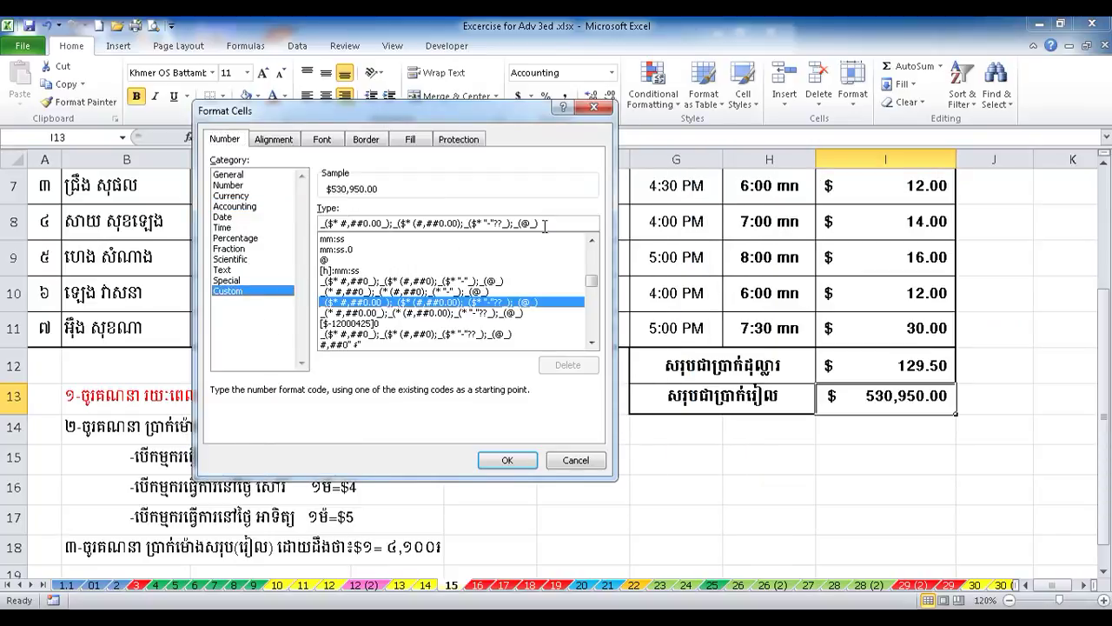
drag(545, 226, 321, 225)
key(BackSpace)
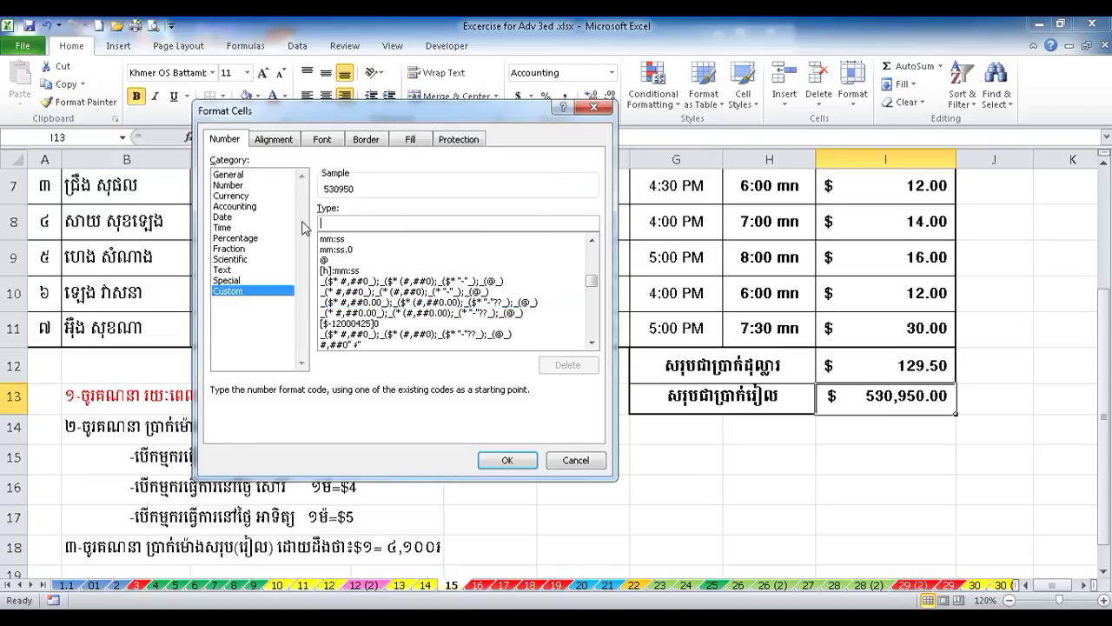
Apply the custom code #,##0 " ៛" so I13 reads 530,950 ៛.
text(#,##)
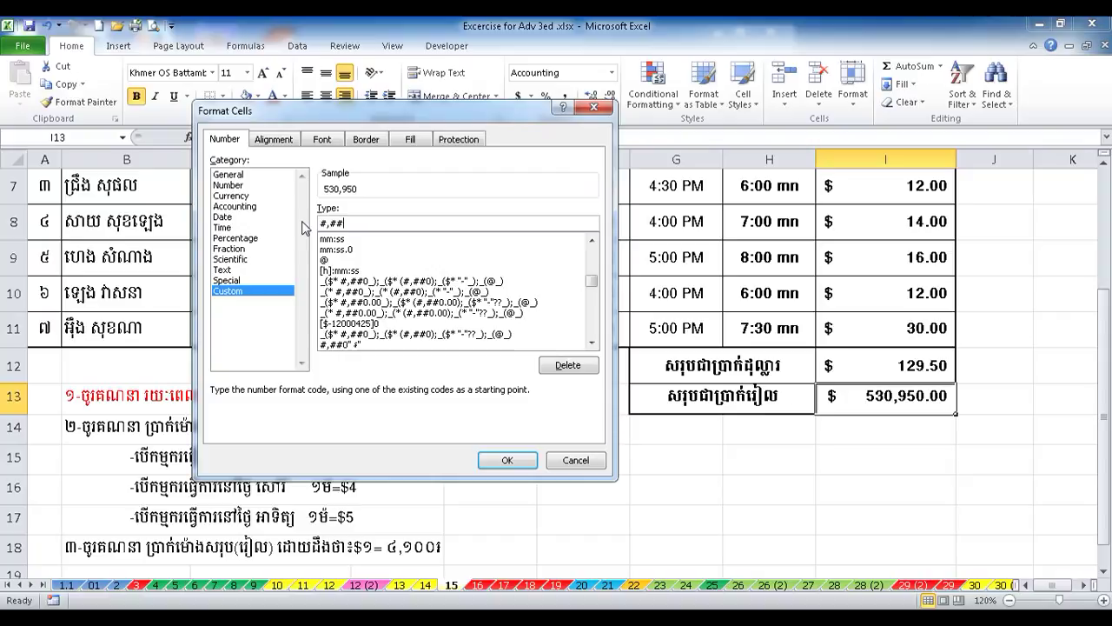
text(0)
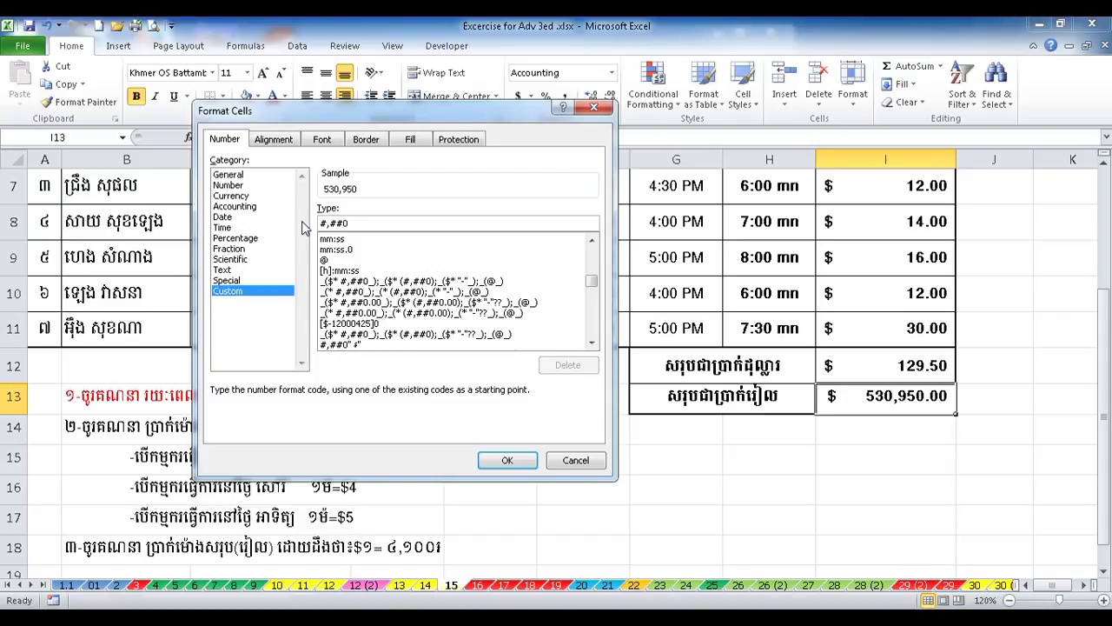
text(.00)
drag(365, 222, 349, 224)
key(BackSpace)
key(BackSpace)
text(" ៛)
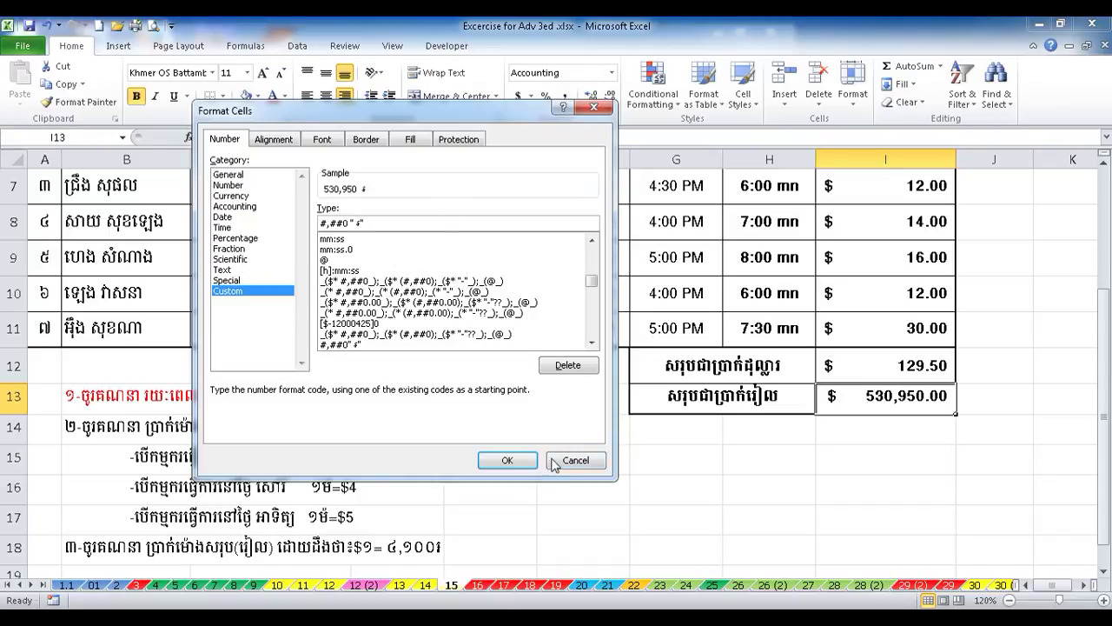
click(507, 461)
click(934, 459)
click(897, 396)
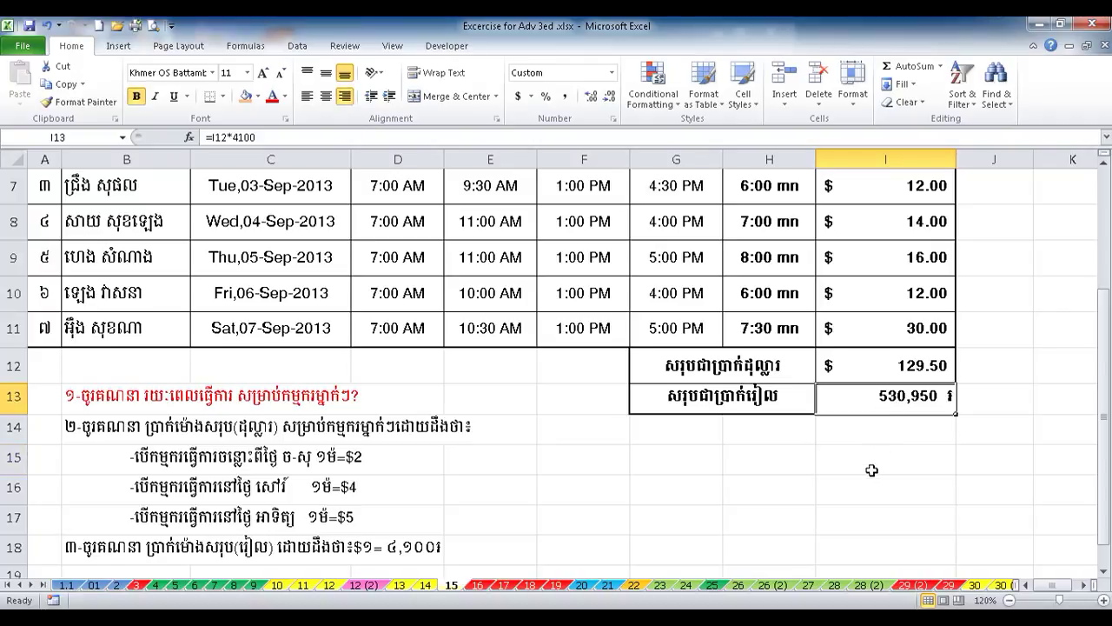
scroll(869, 467, up, 2)
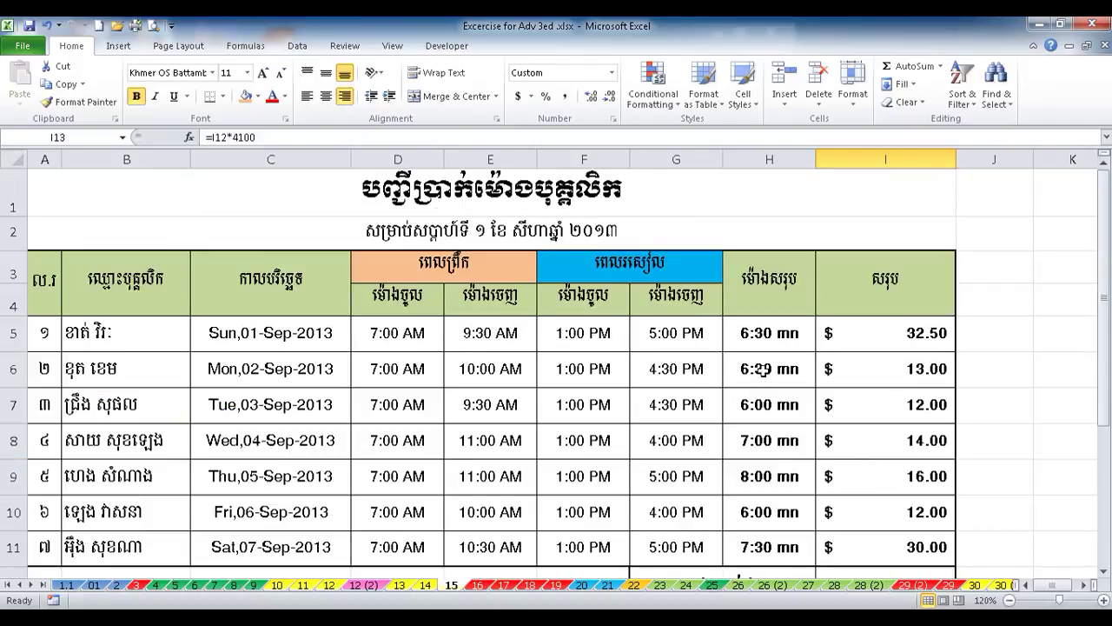